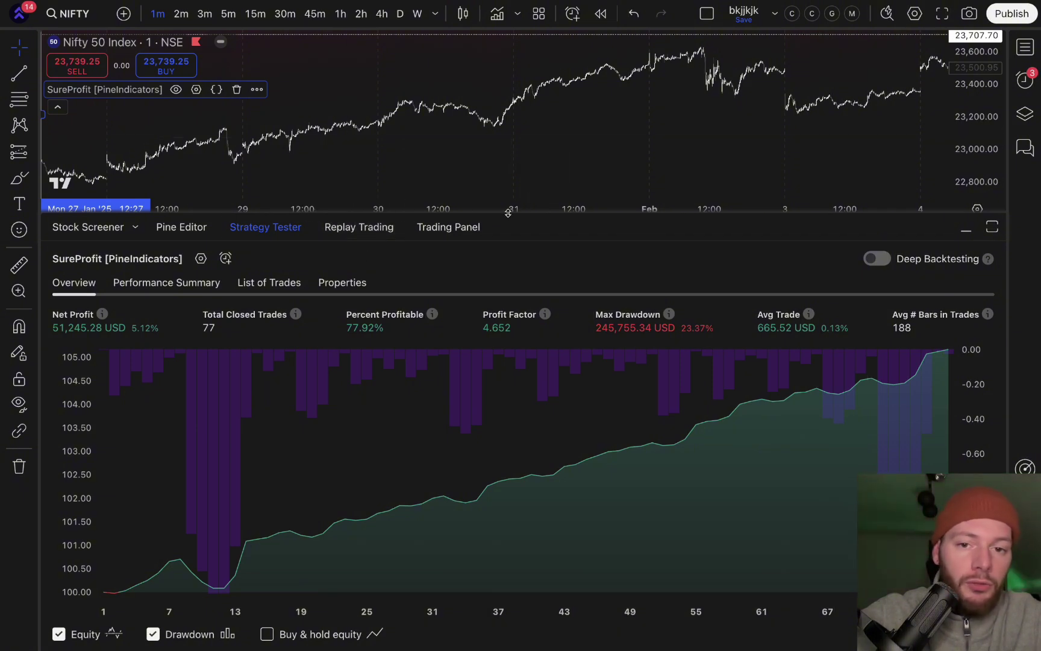
- Enlarge the chart area and review the available strategy modes in the SureProfit strategy's input settings
drag(508, 213, 508, 324)
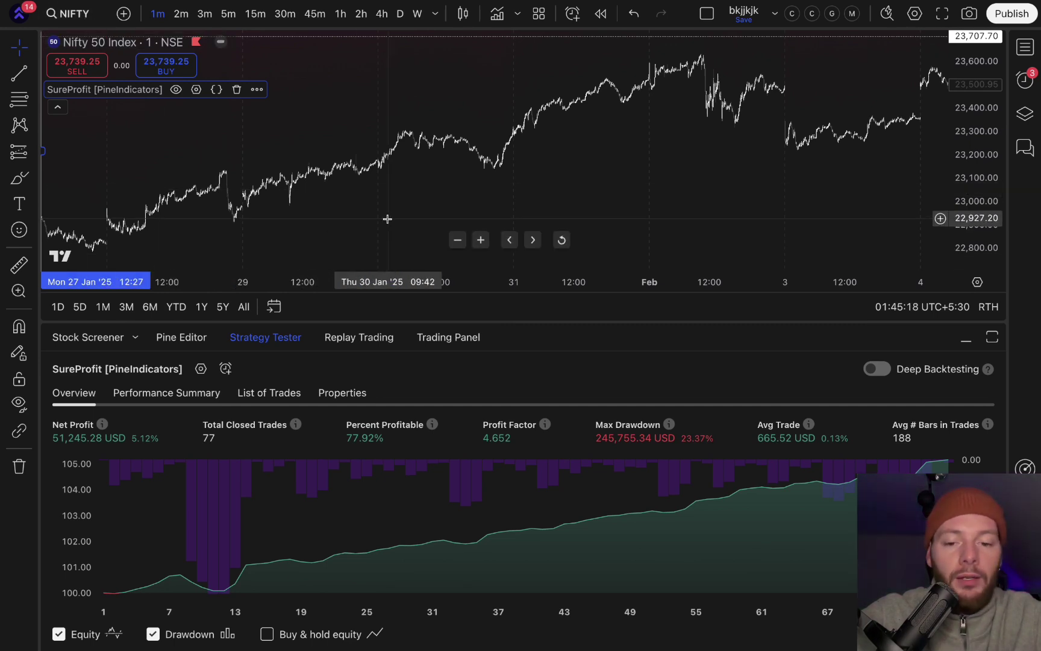
click(197, 89)
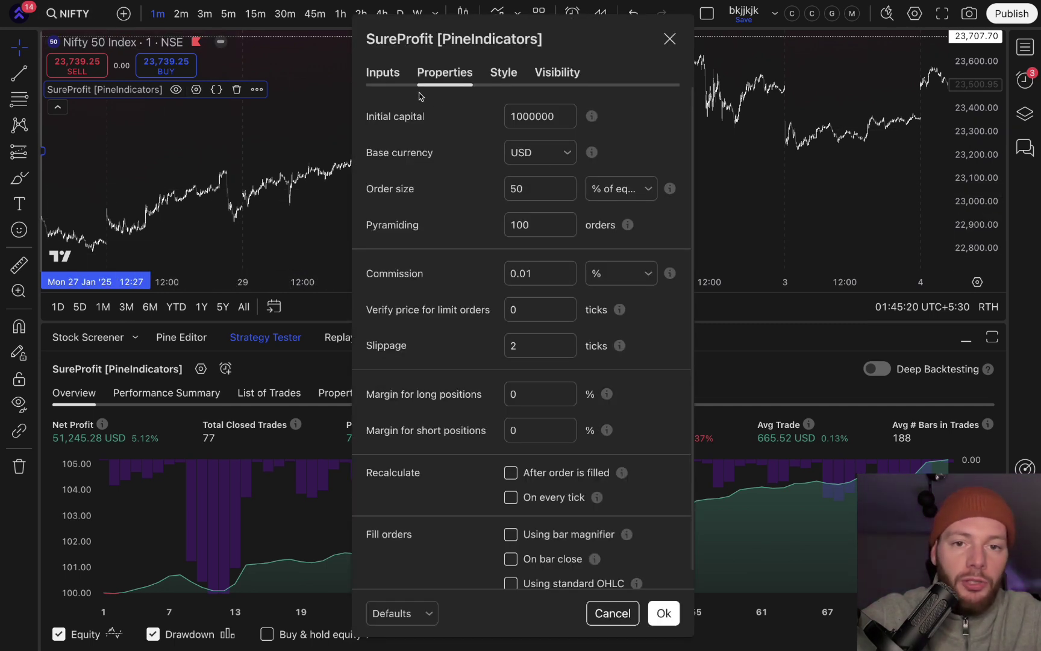
click(395, 73)
click(532, 154)
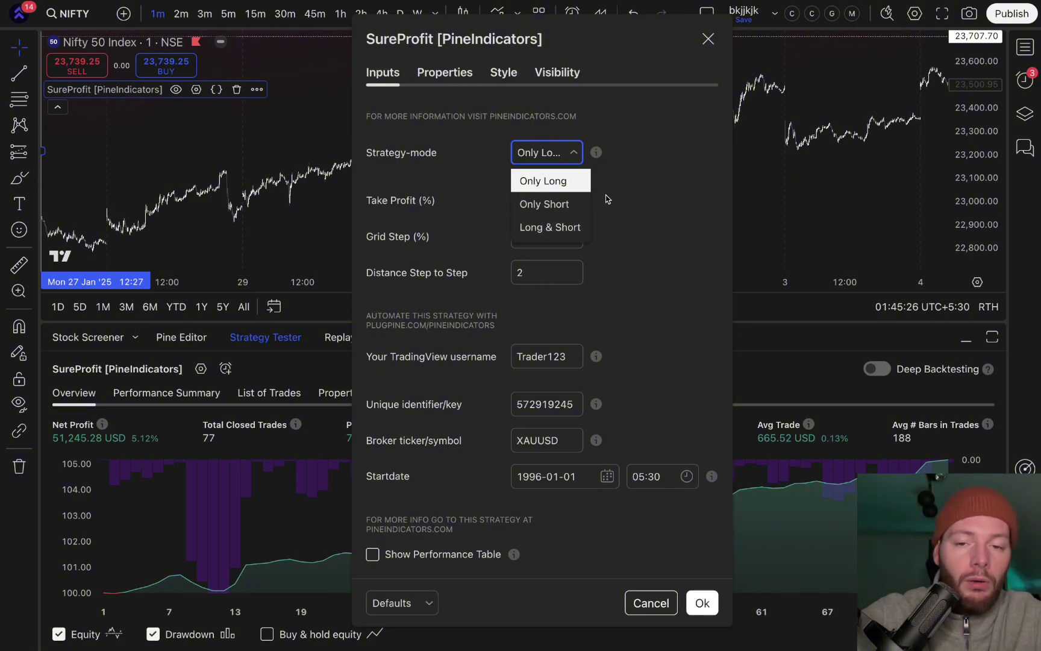
click(707, 40)
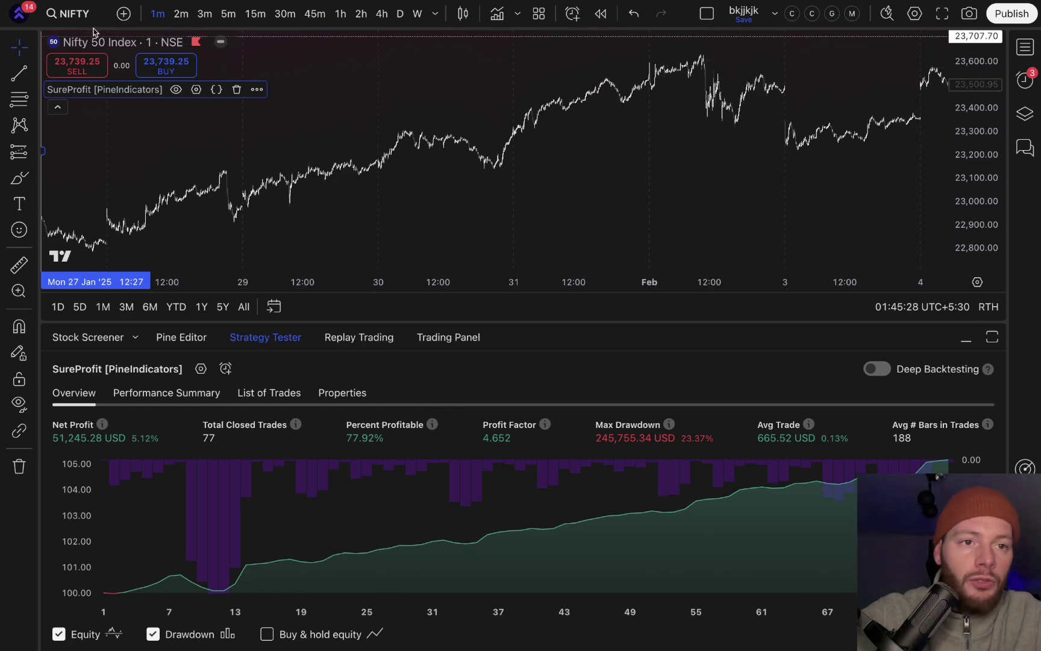
- Search all symbol categories for TRYEUR and load the Turkish Lira / Euro forex chart, slightly enlarging the backtest report
click(67, 13)
text(TRY)
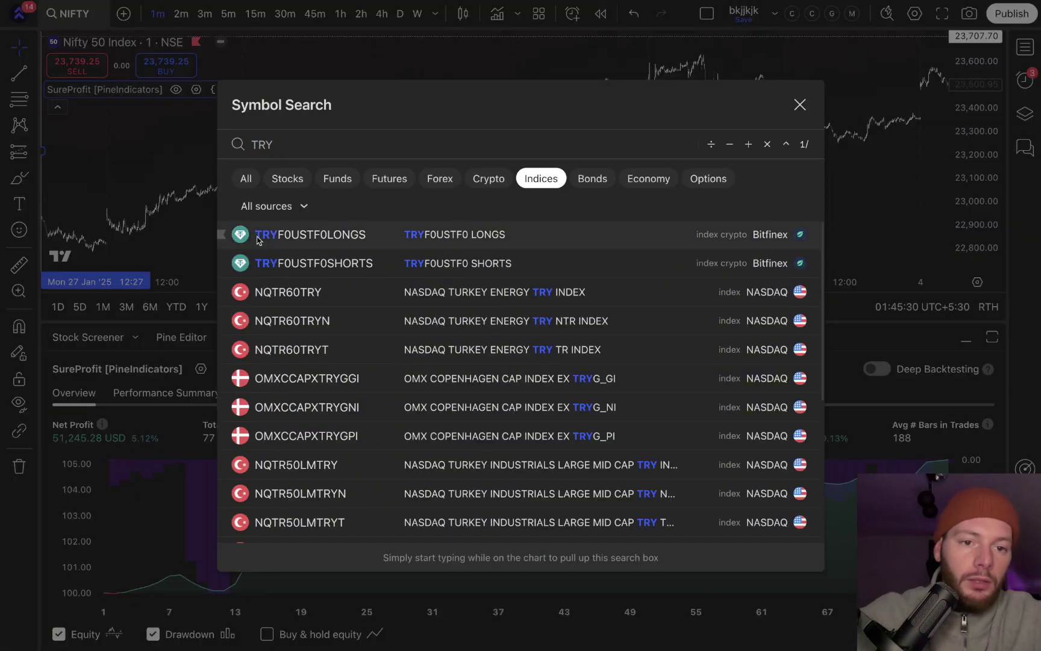
click(256, 182)
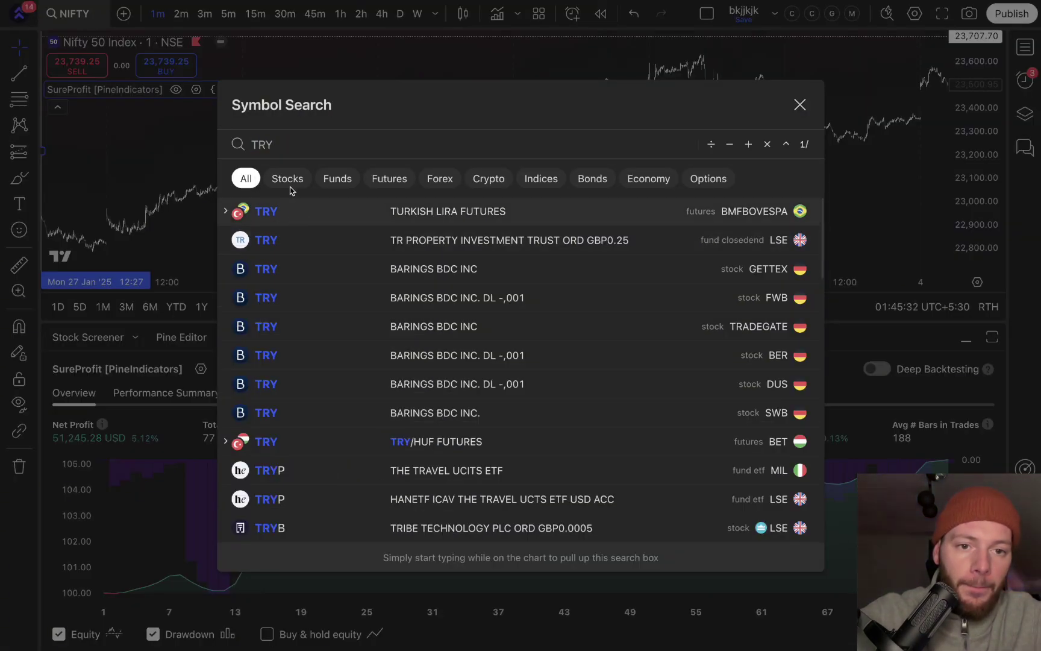
text(EUR)
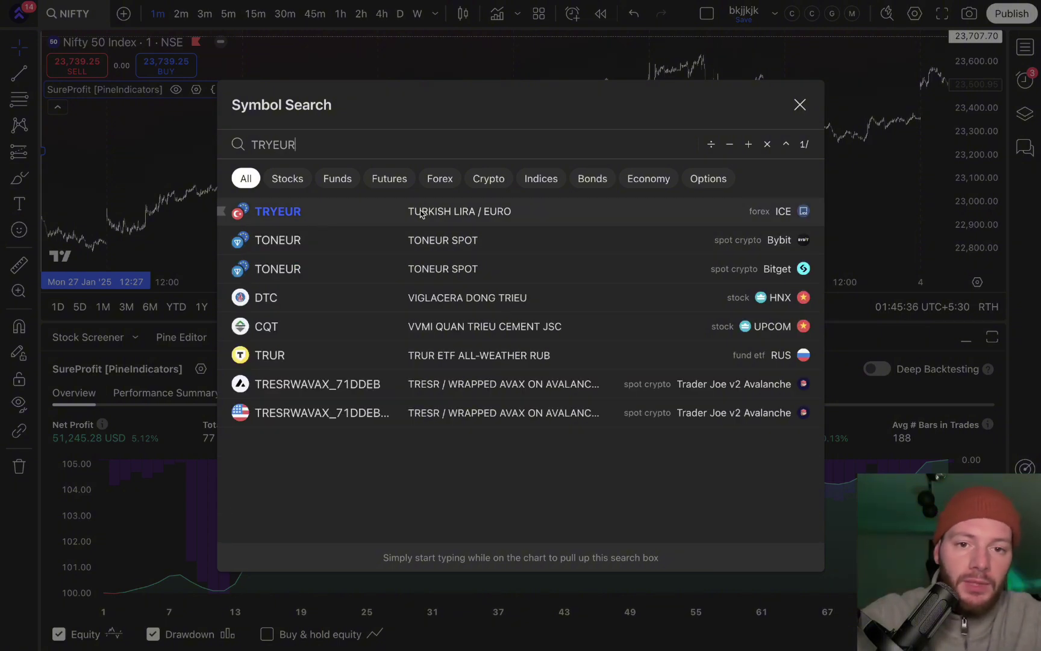
click(475, 212)
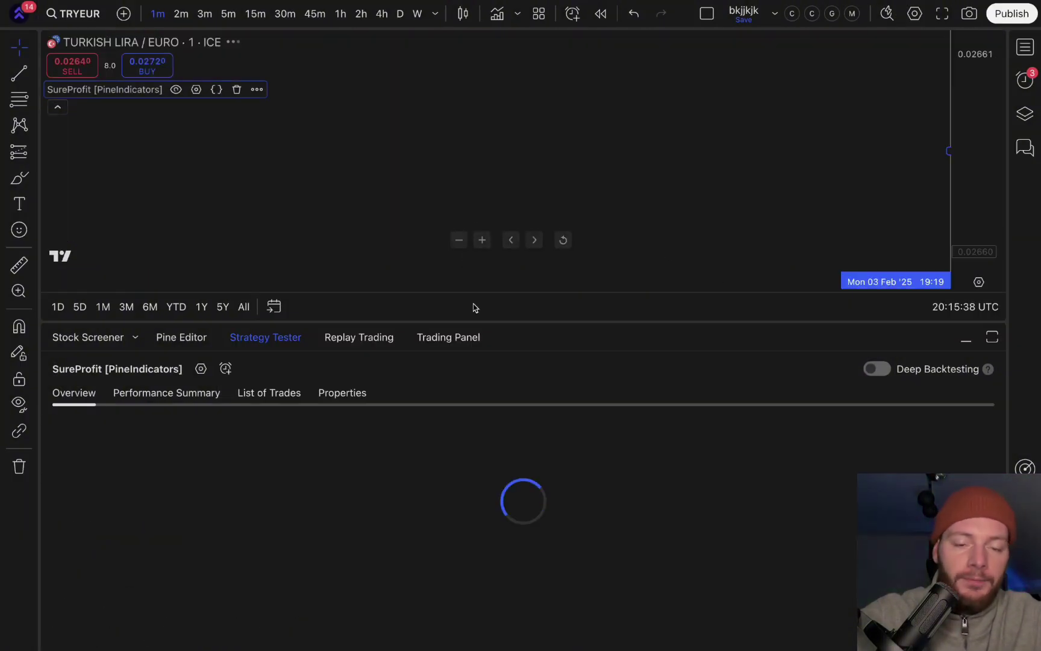
drag(463, 321, 464, 305)
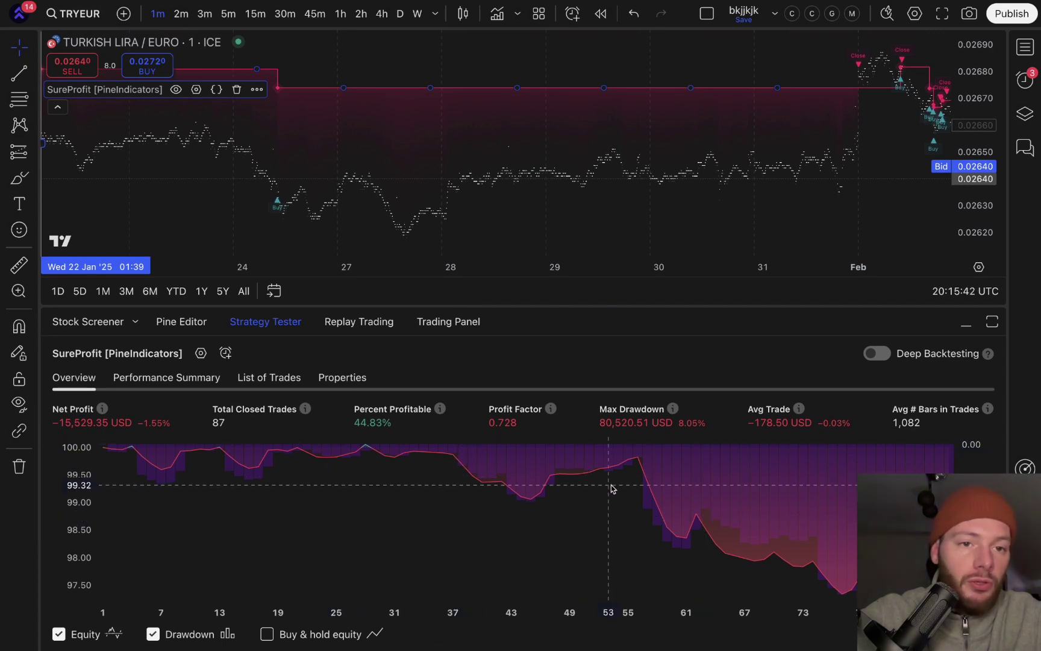
- Switch the chart to the 1-hour timeframe and set the SureProfit strategy mode to Only Short
click(340, 13)
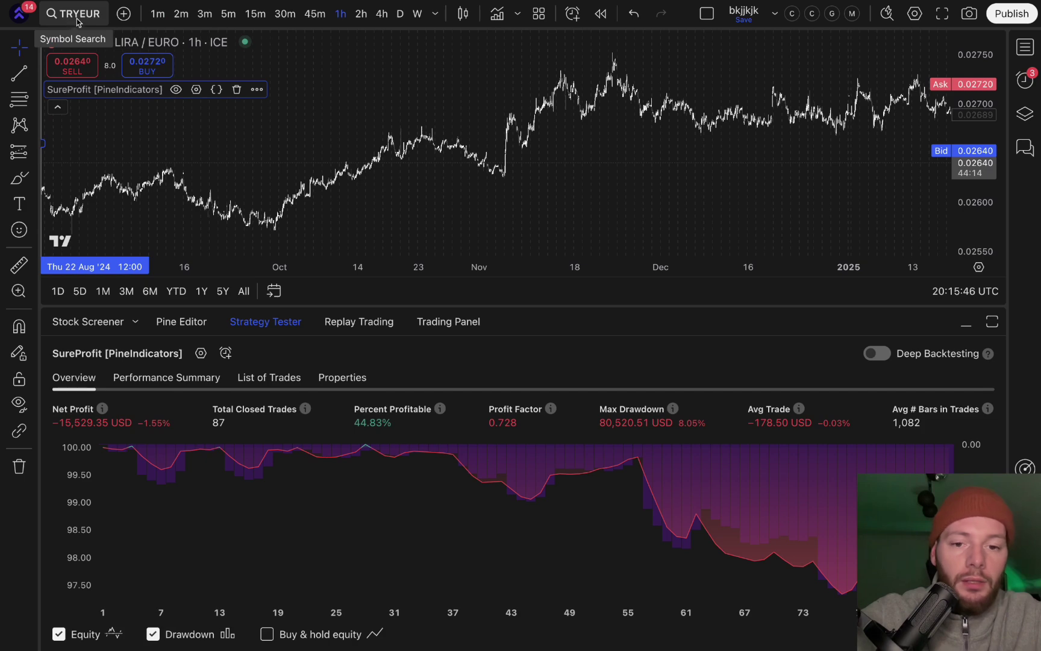
click(195, 89)
click(543, 169)
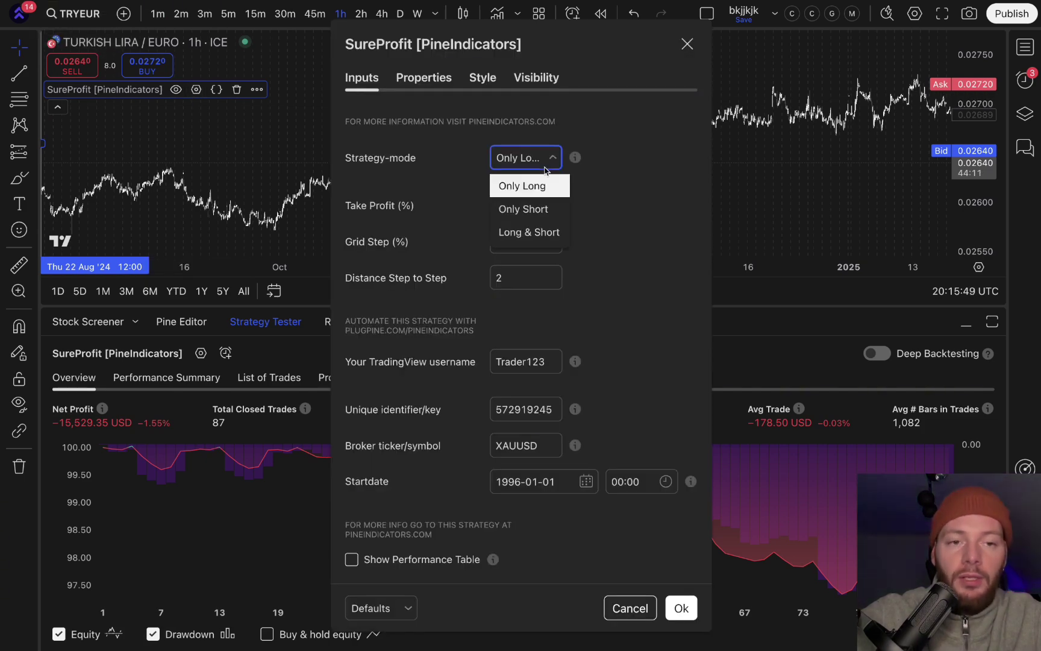
click(538, 208)
click(681, 608)
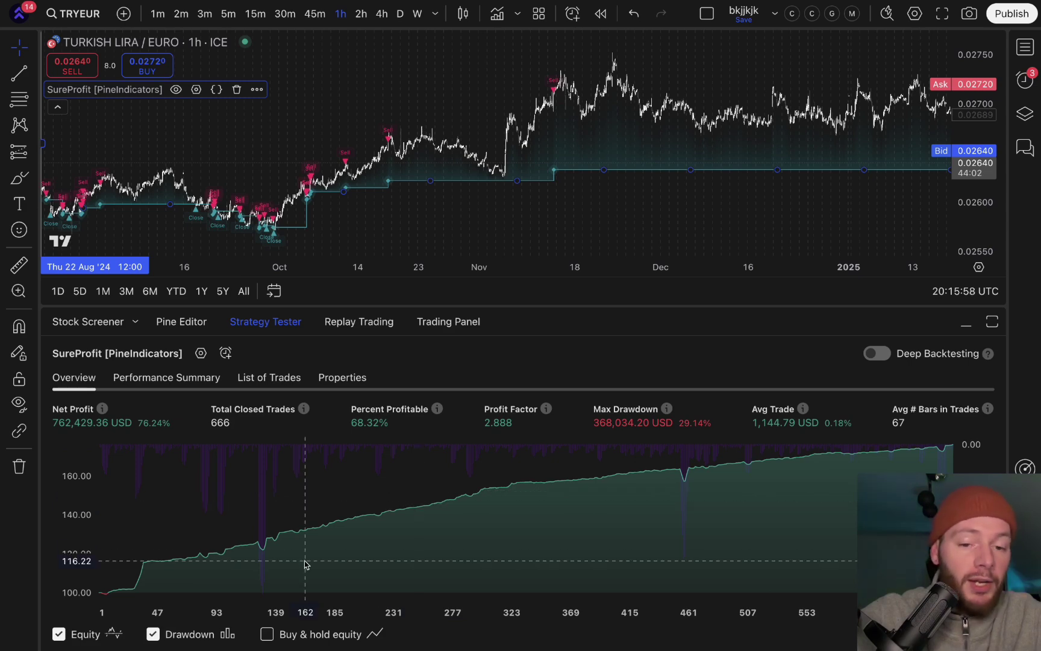
- Examine the strategy's earlier short trades on the TRYEUR chart back to about June 2024
drag(384, 203, 432, 198)
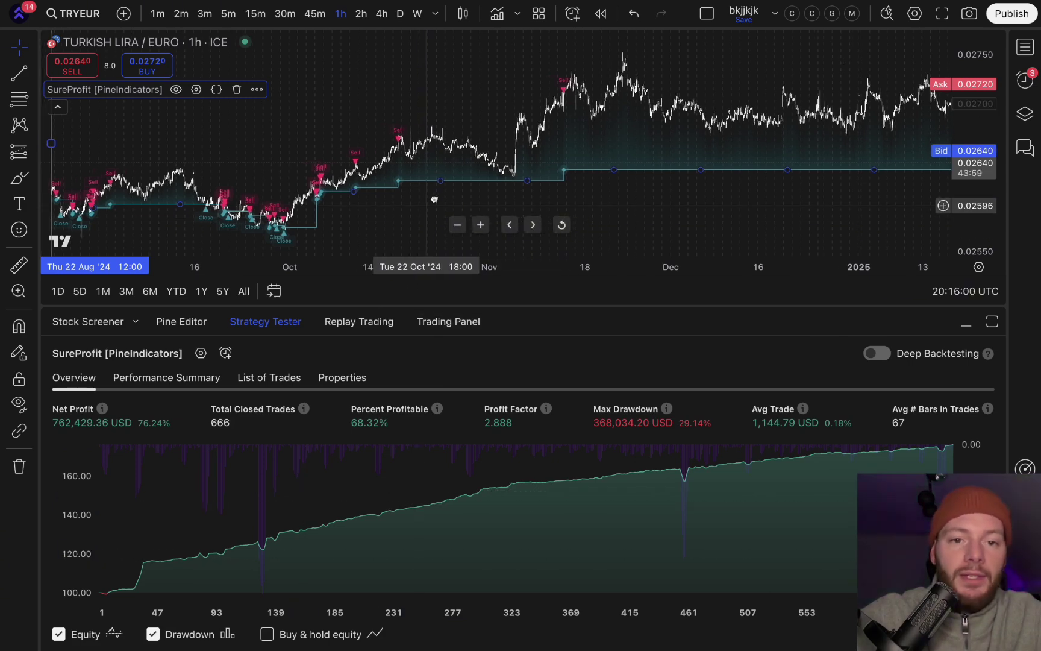
drag(337, 150, 611, 153)
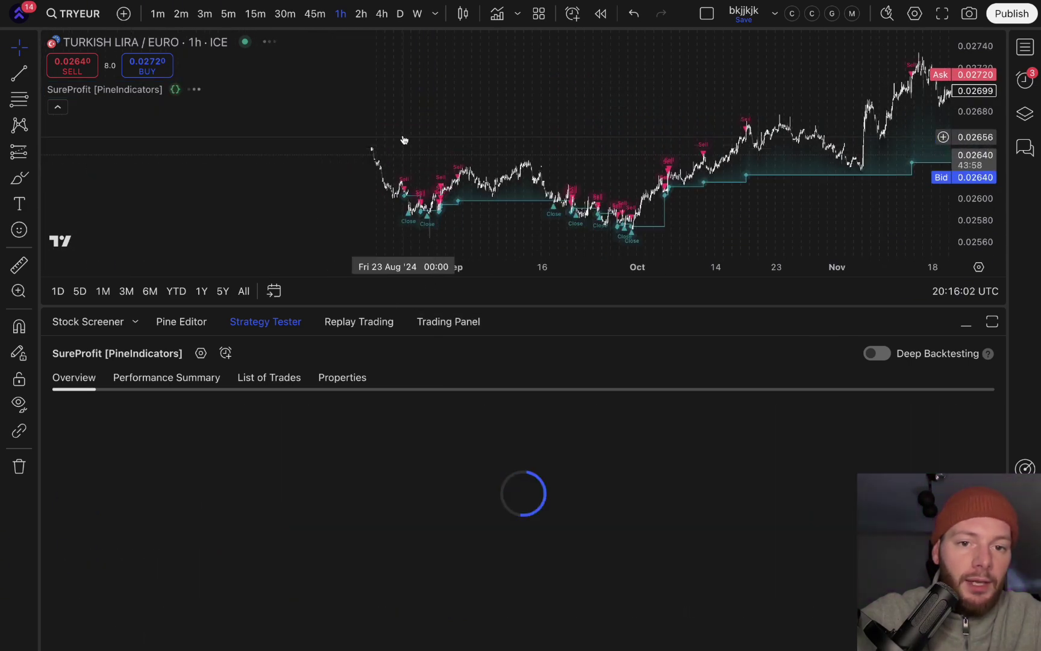
drag(397, 130, 532, 109)
drag(365, 76, 462, 76)
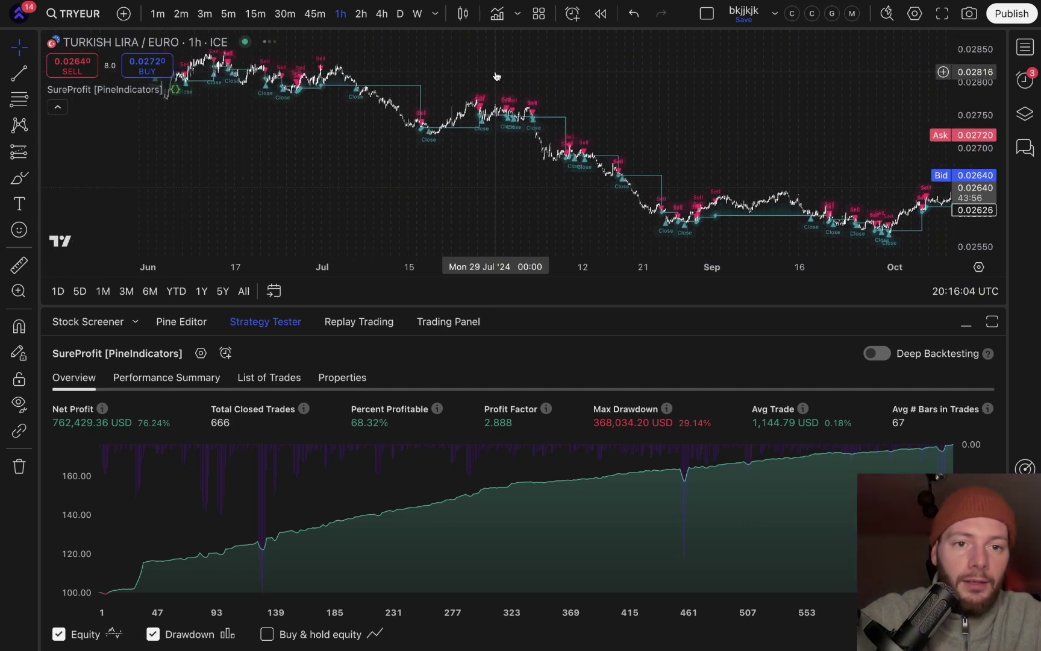
- Reopen the SureProfit input settings and review the strategy mode options and the take profit percentage
click(195, 89)
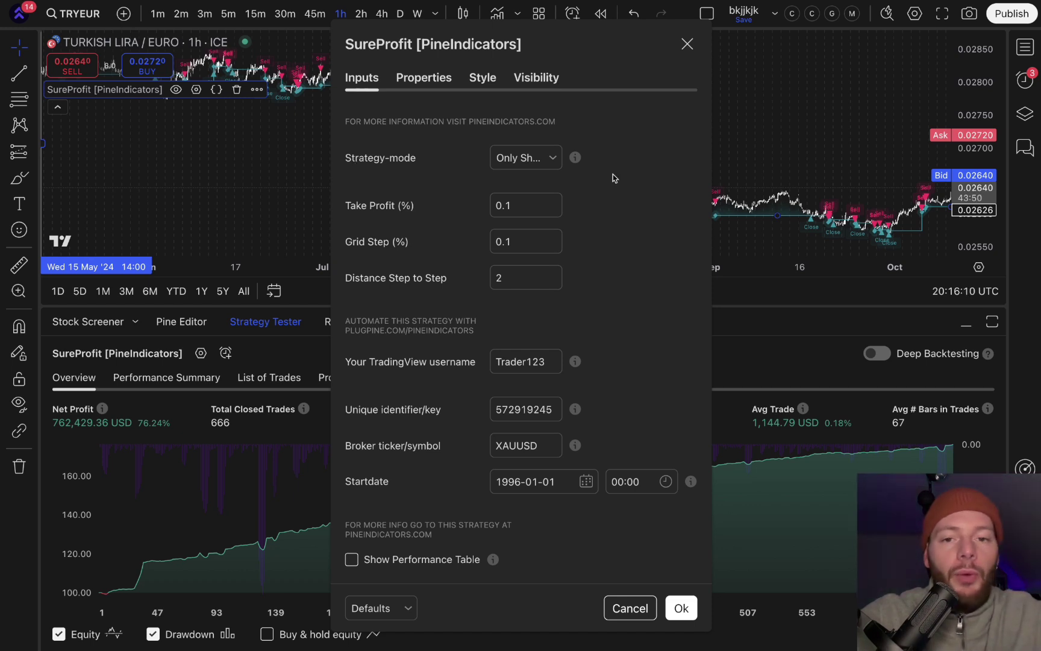
click(554, 160)
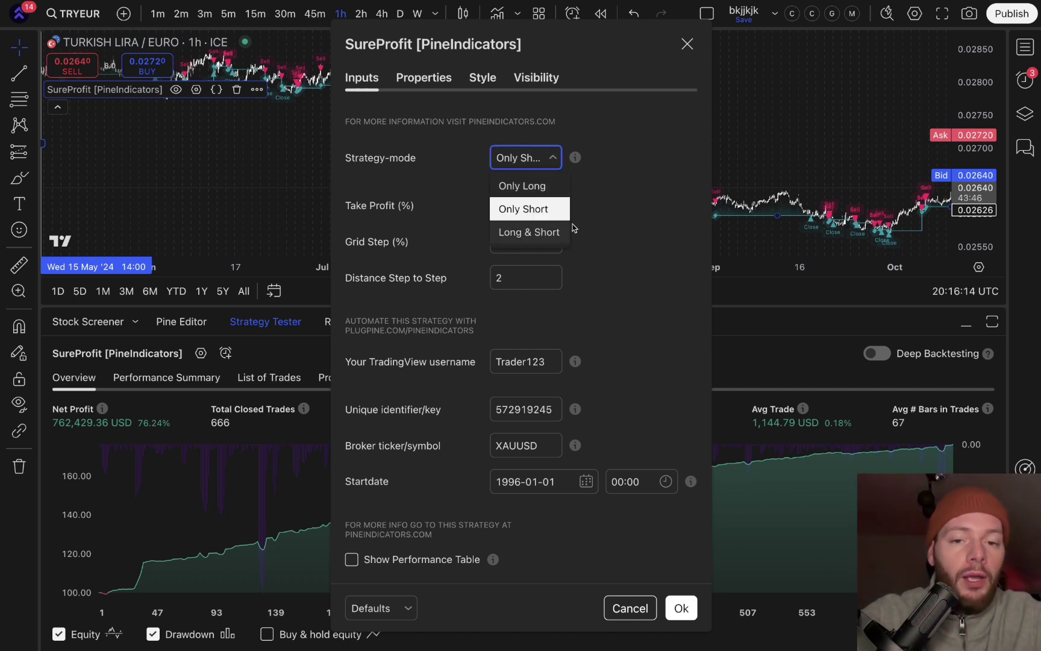
click(609, 207)
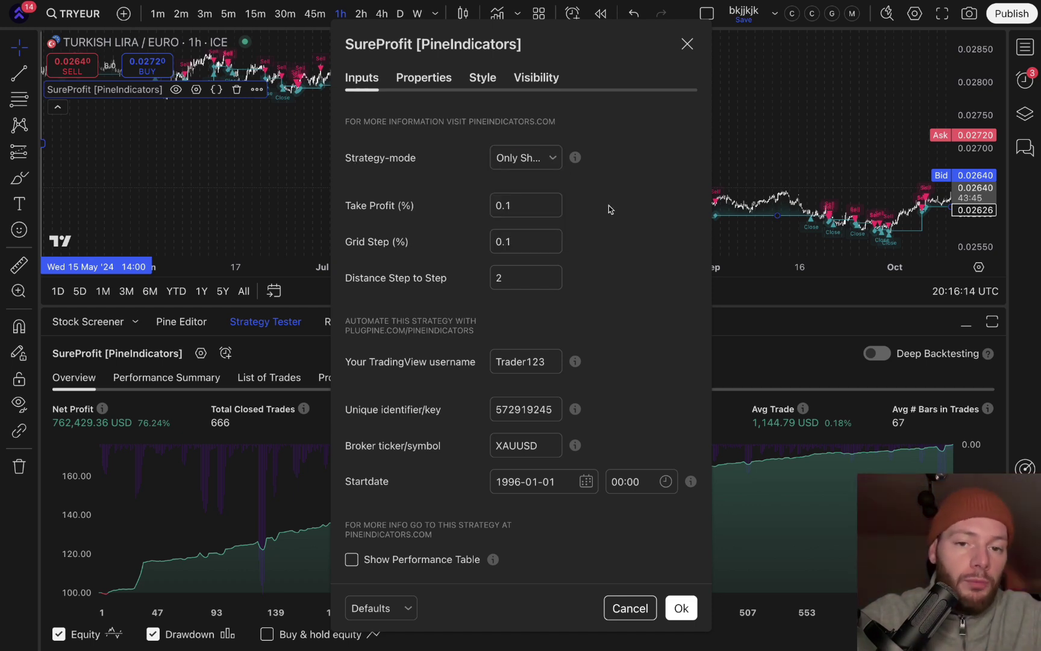
click(511, 208)
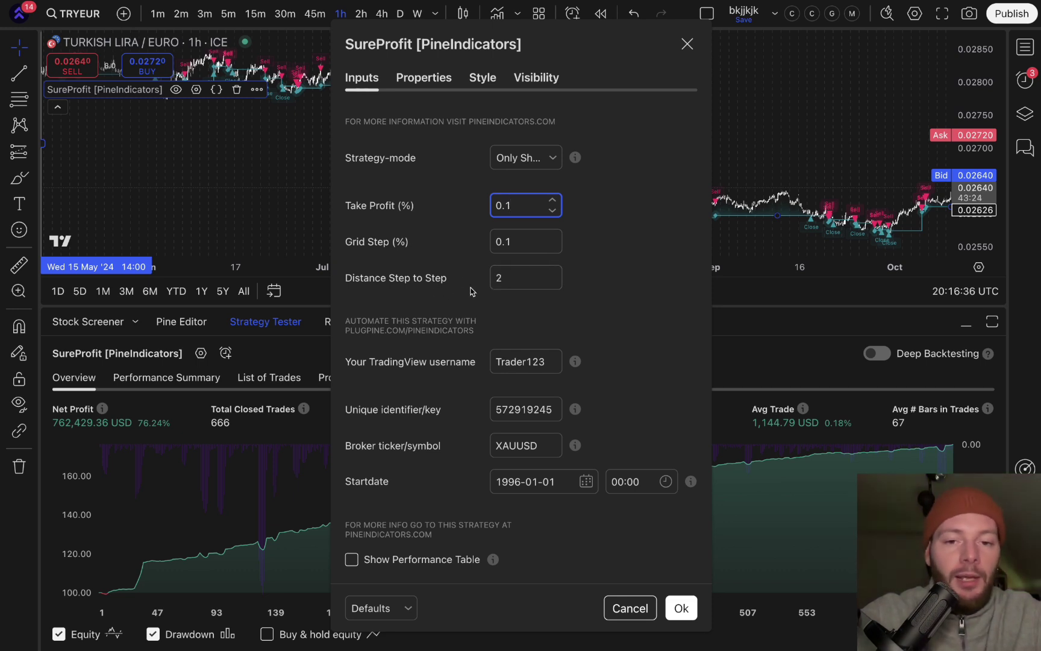
- Try a Distance Step to Step of 1 in the SureProfit inputs, and set it back to 2
double_click(520, 273)
text(1)
click(596, 280)
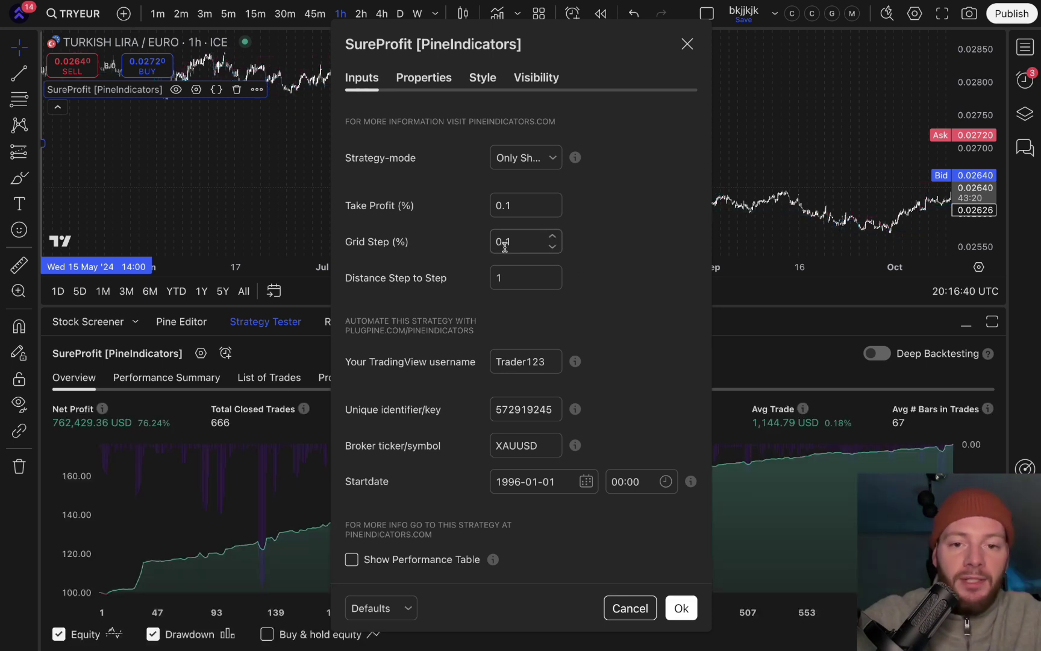
double_click(506, 274)
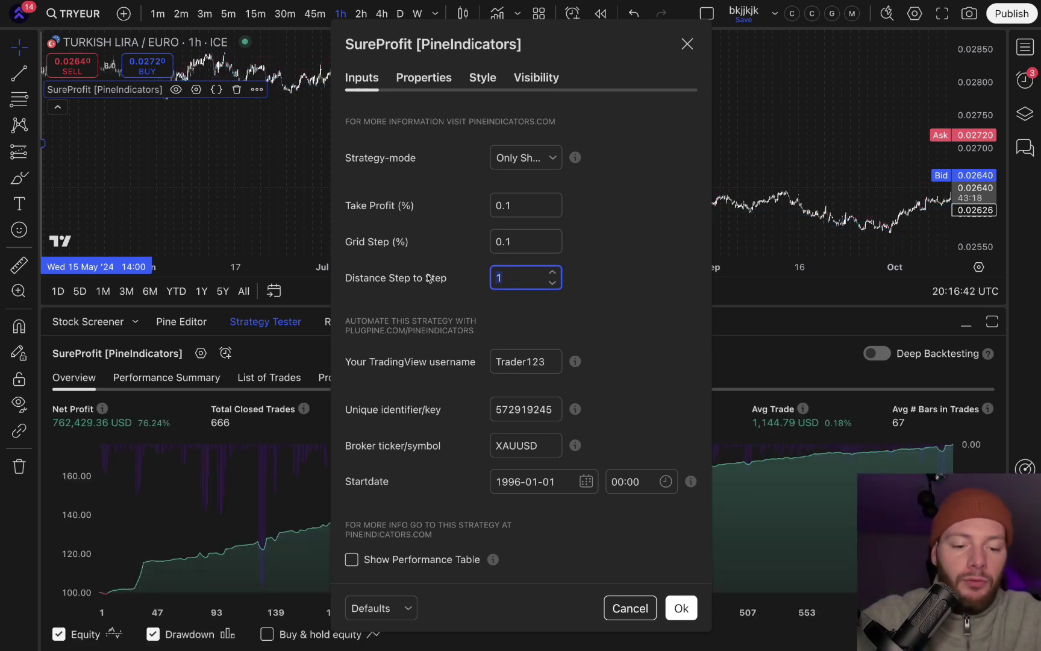
text(2)
click(430, 271)
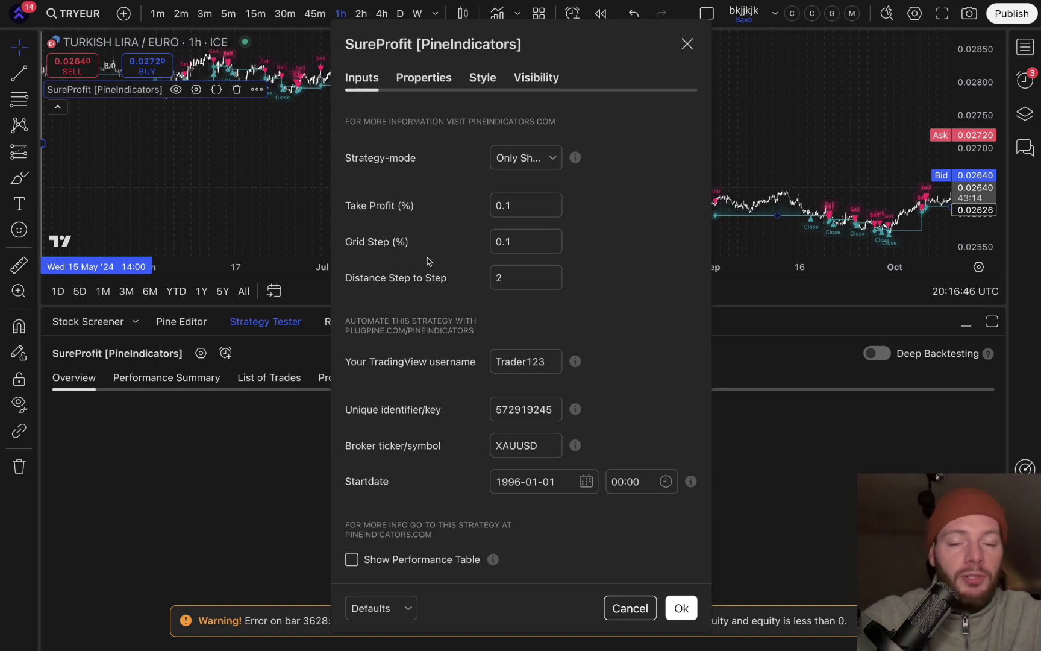
double_click(528, 277)
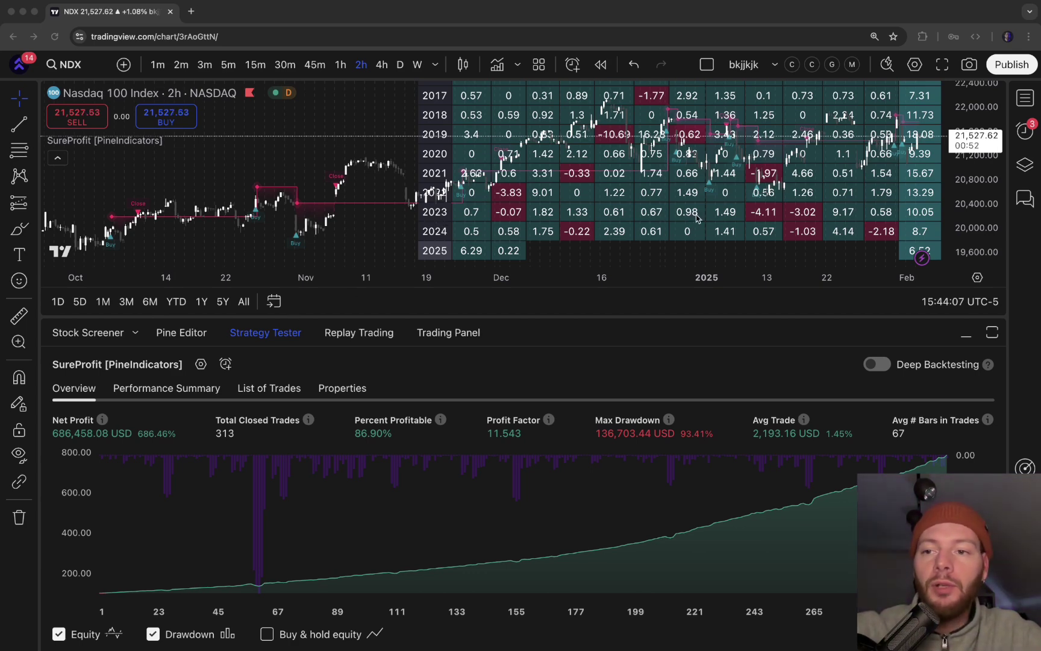
- Start a new alert on the 2-hour NDX chart with the SureProfit [PineIndicators] strategy as its condition
click(1025, 130)
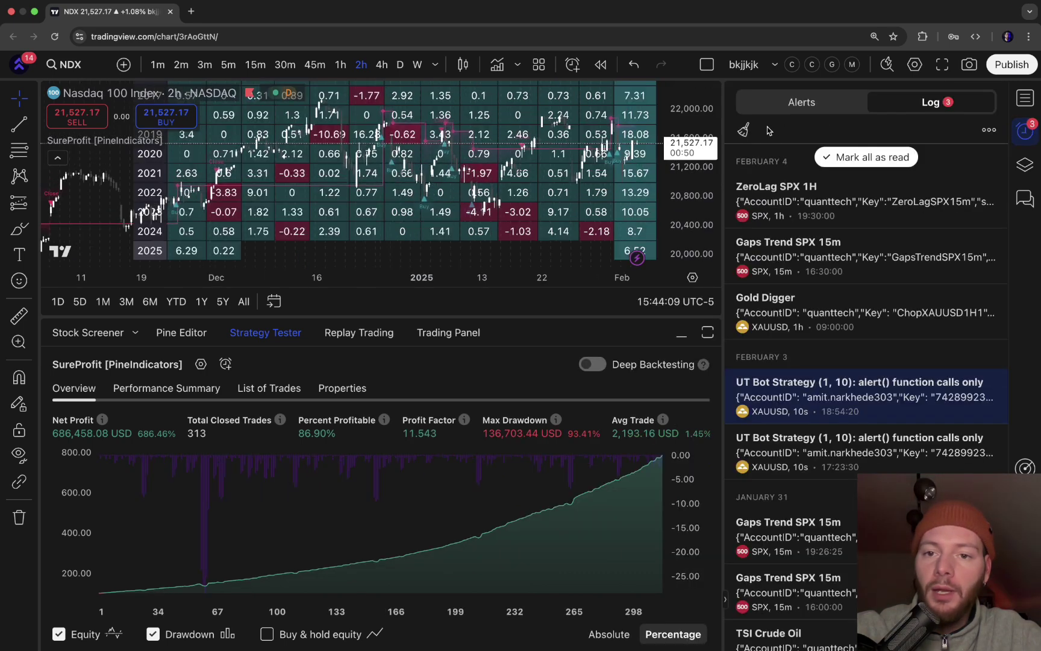
click(786, 108)
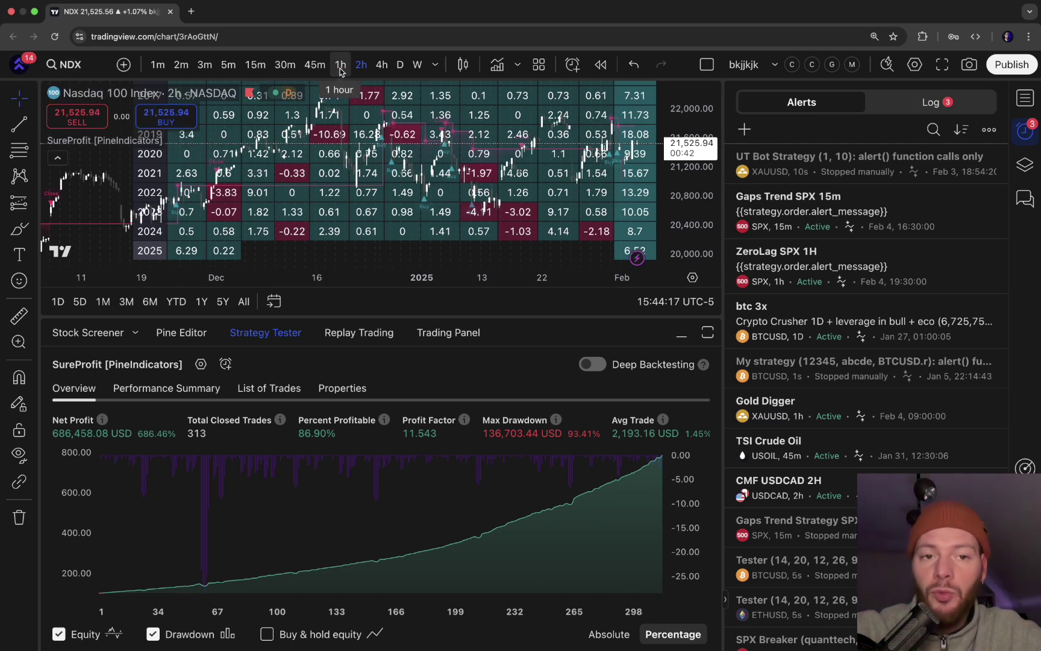
mouse_move(177, 143)
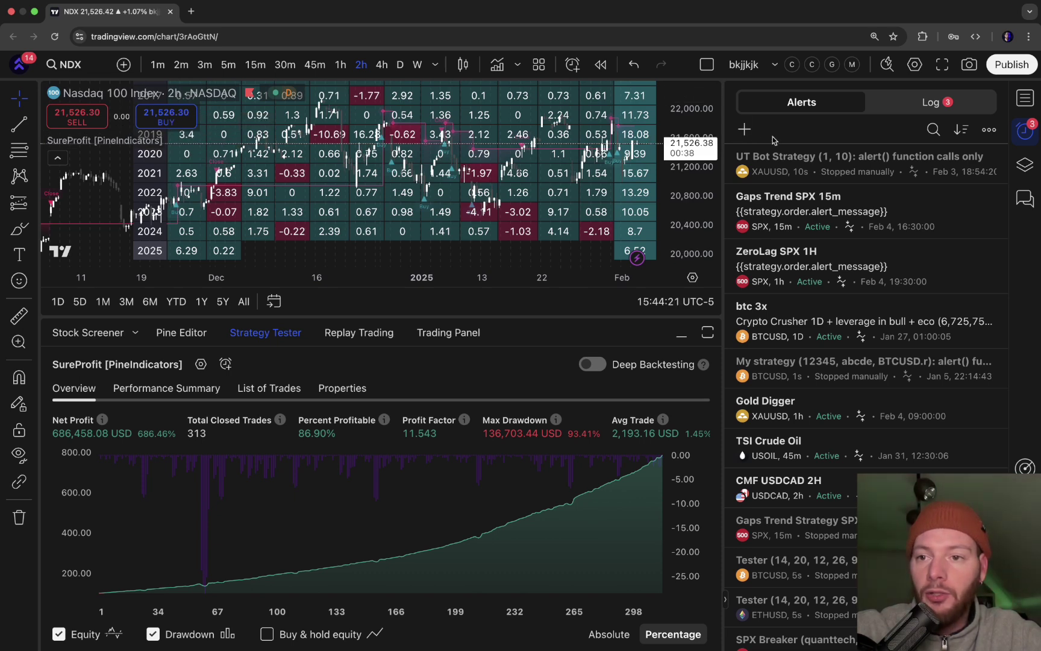
click(744, 129)
click(485, 194)
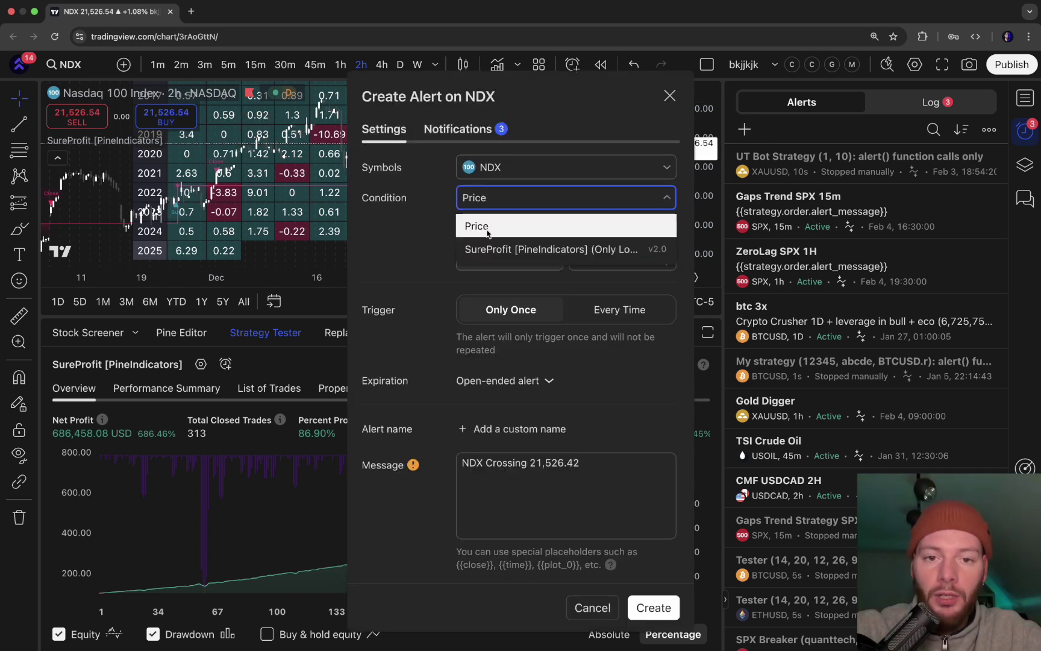
click(494, 249)
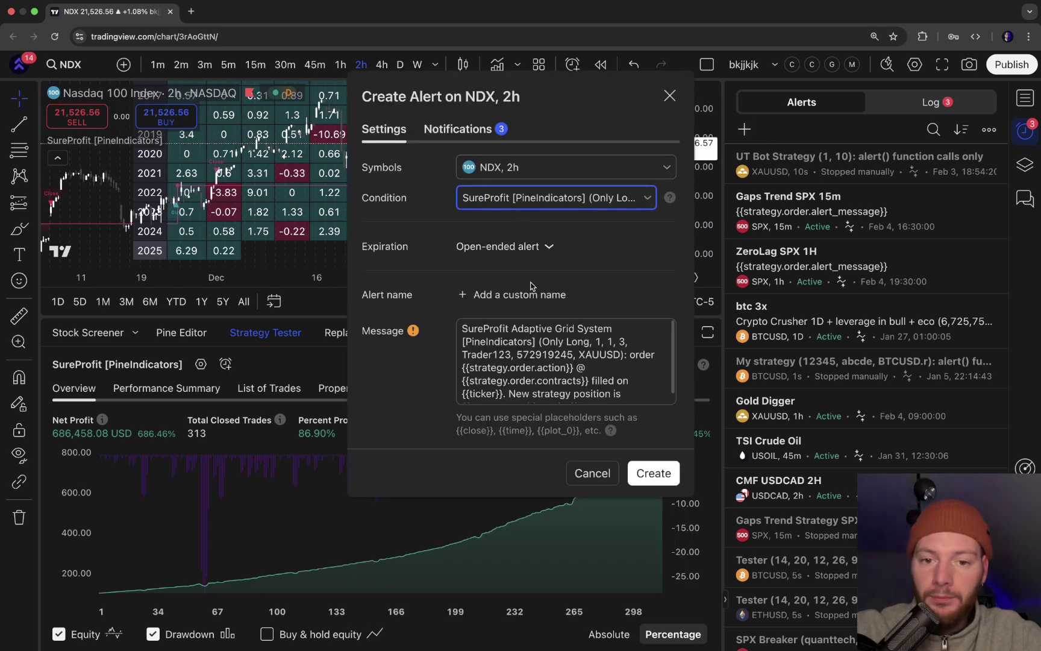
click(554, 198)
click(678, 441)
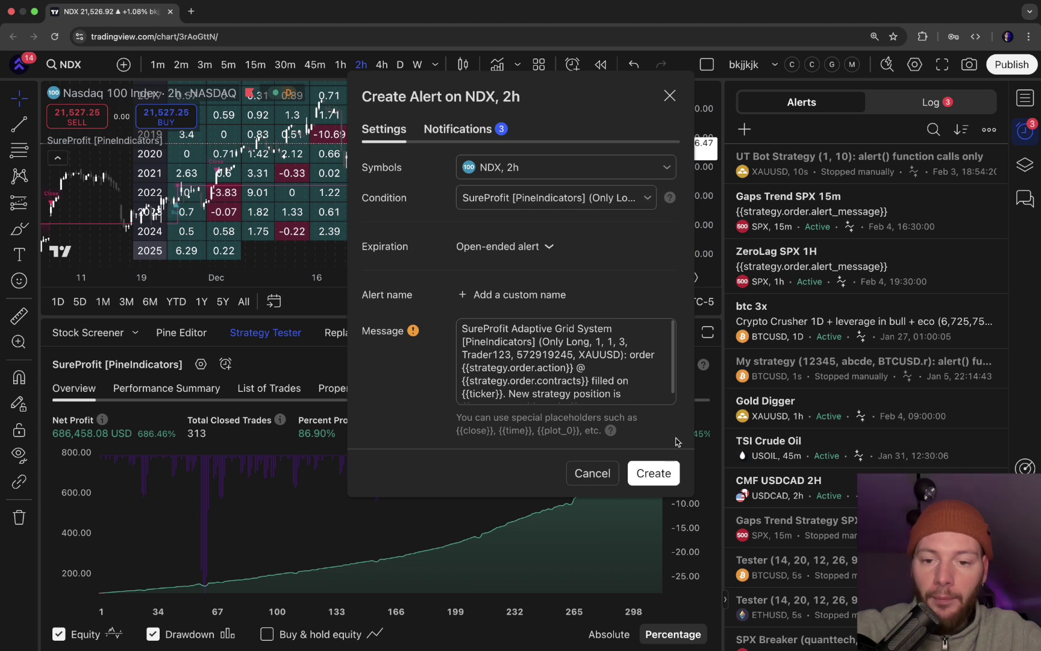
- Turn off the webhook URL and turn on email in the alert's notifications, and discard the alert without creating it
click(457, 129)
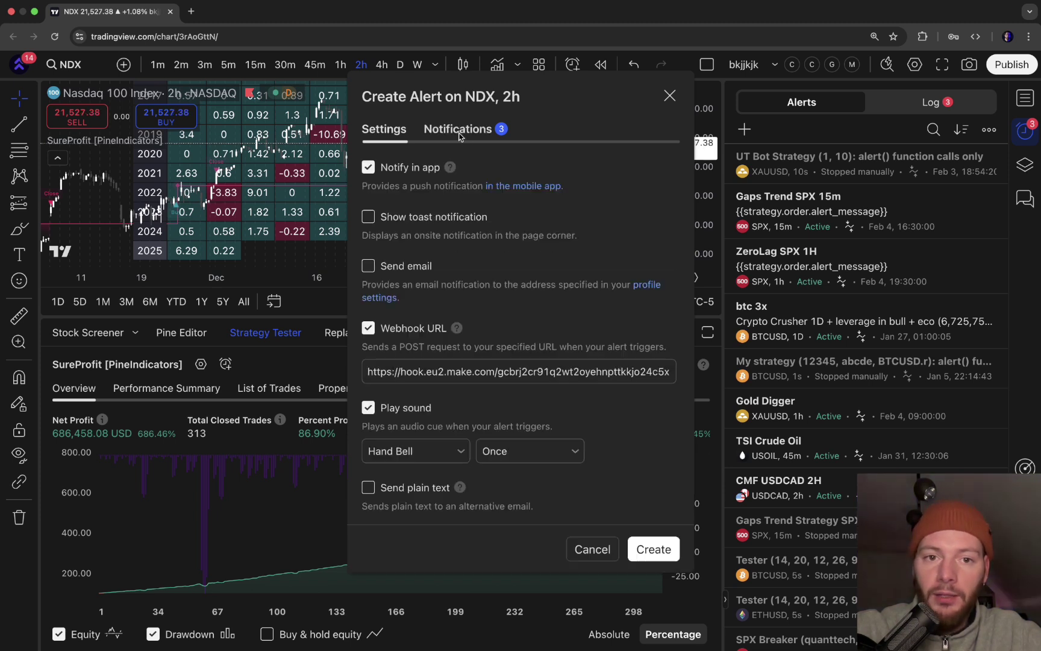
click(369, 327)
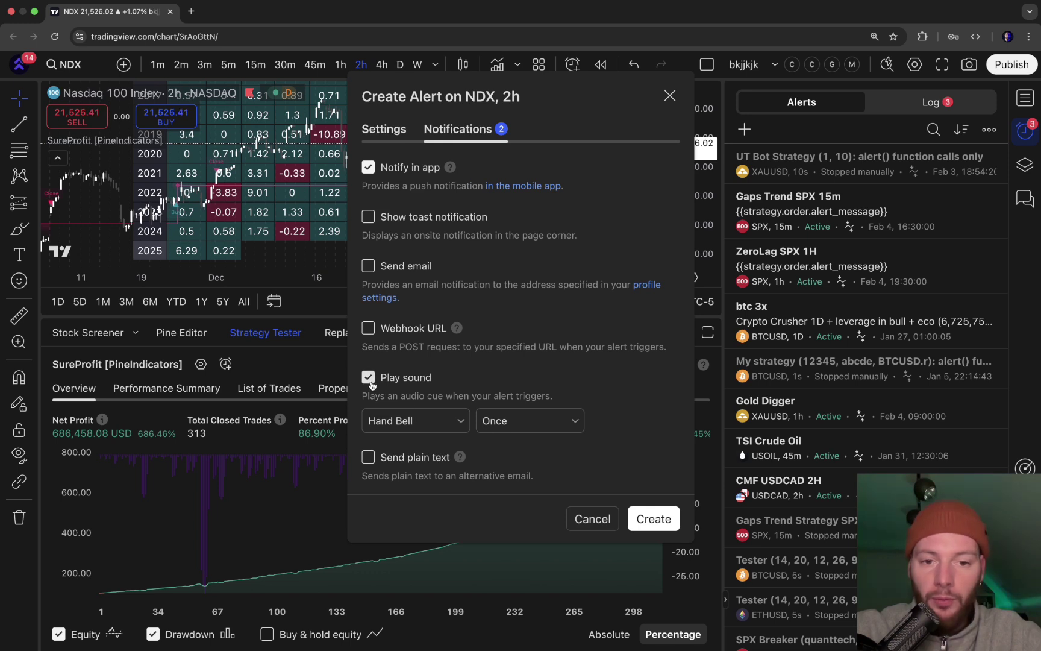
click(375, 265)
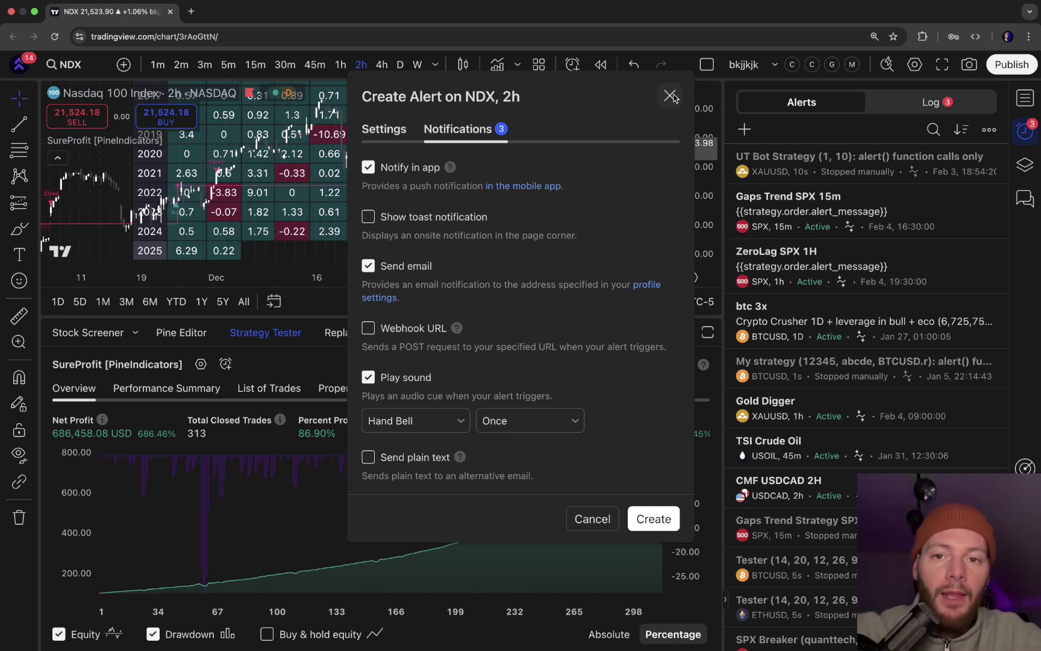
click(696, 99)
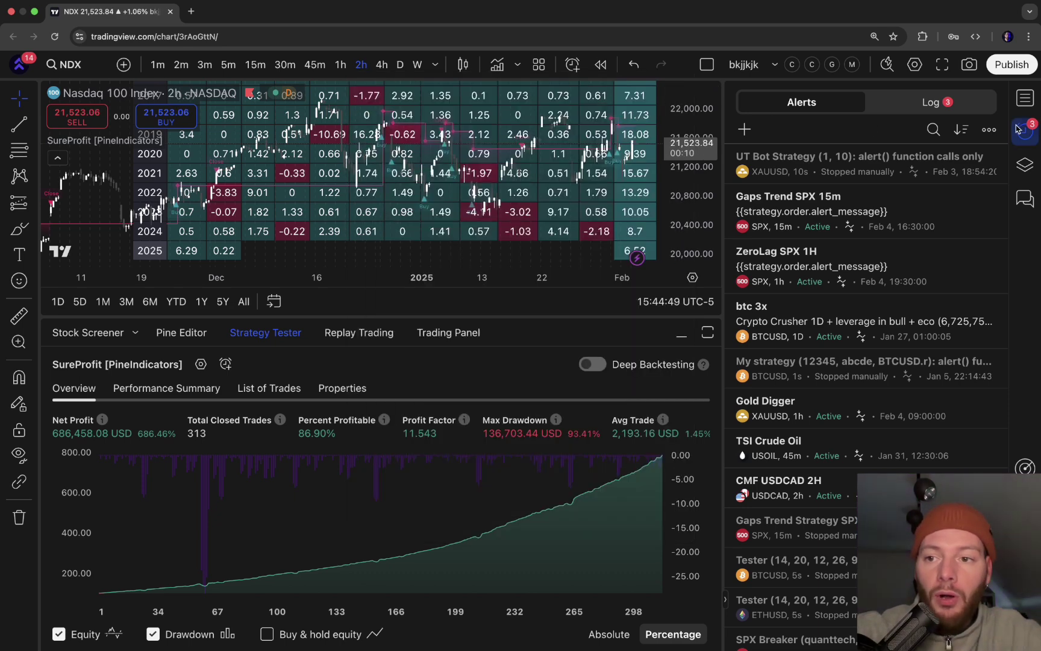
- Hide the alerts list and examine the SureProfit strategy's input settings on the Nasdaq 100 chart
click(1025, 129)
click(196, 141)
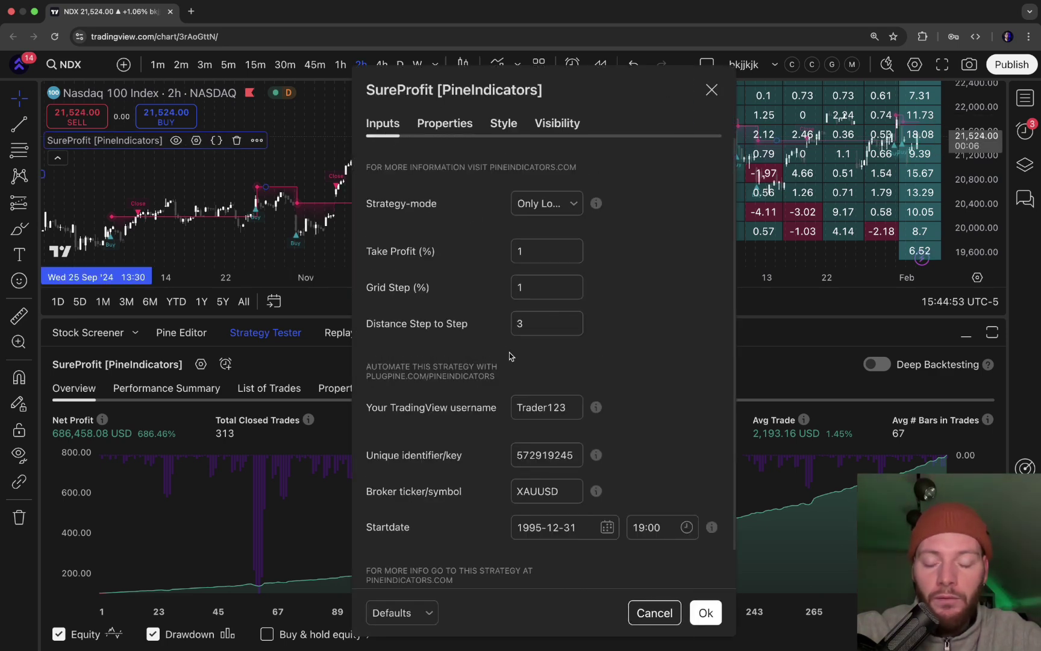
scroll(510, 355, down, 2)
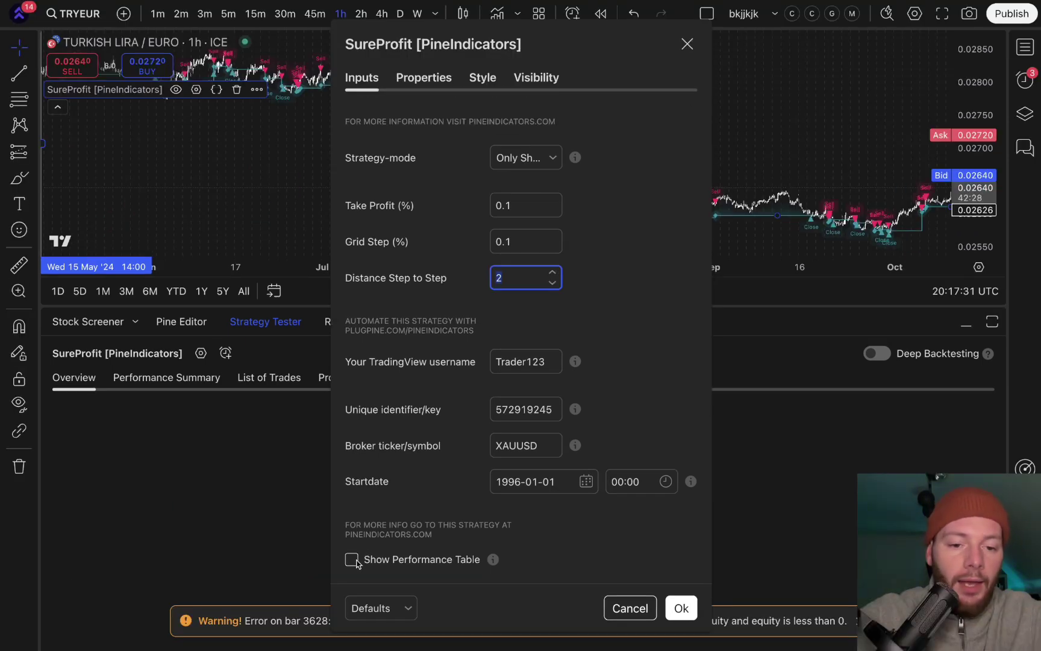
- Turn on the SureProfit strategy's performance table for the 1-hour TRYEUR chart and apply the inputs
click(352, 559)
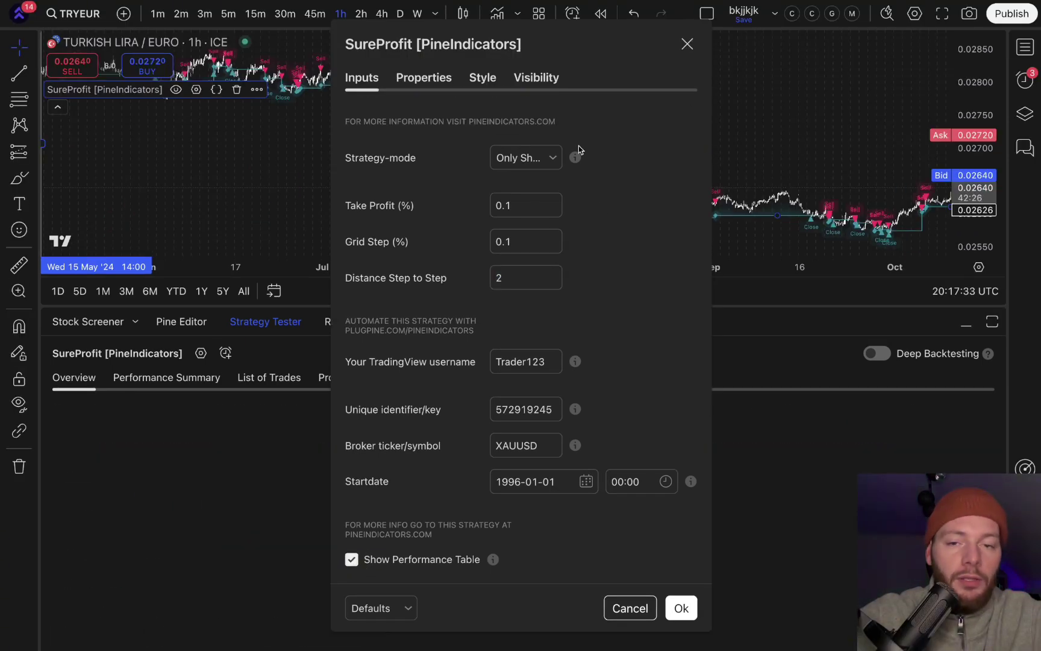
key(Return)
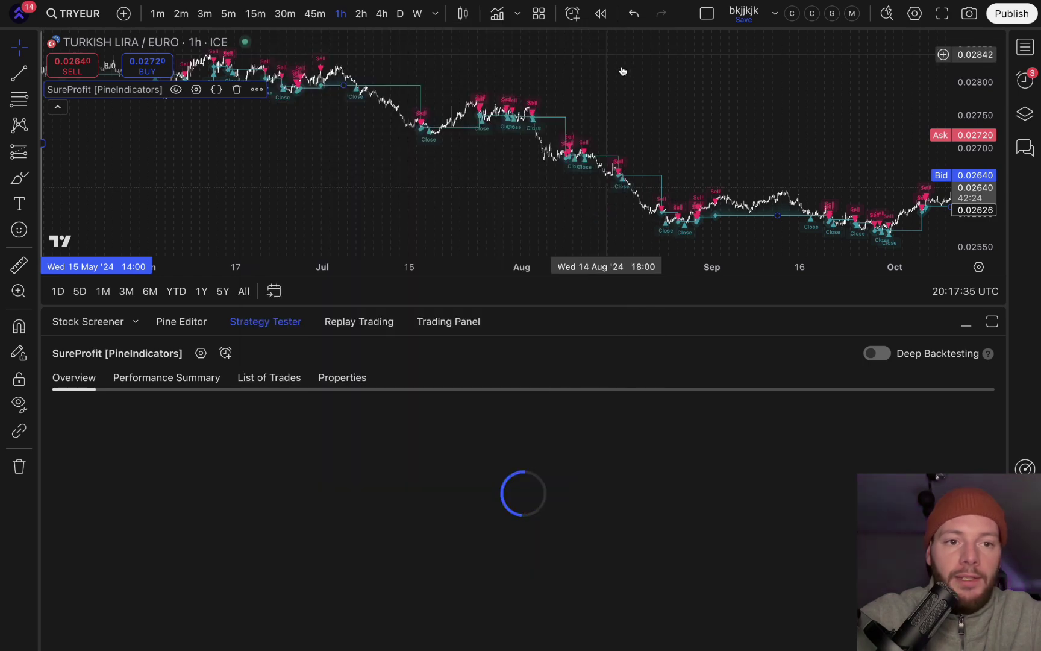
drag(727, 115, 523, 105)
drag(674, 120, 534, 121)
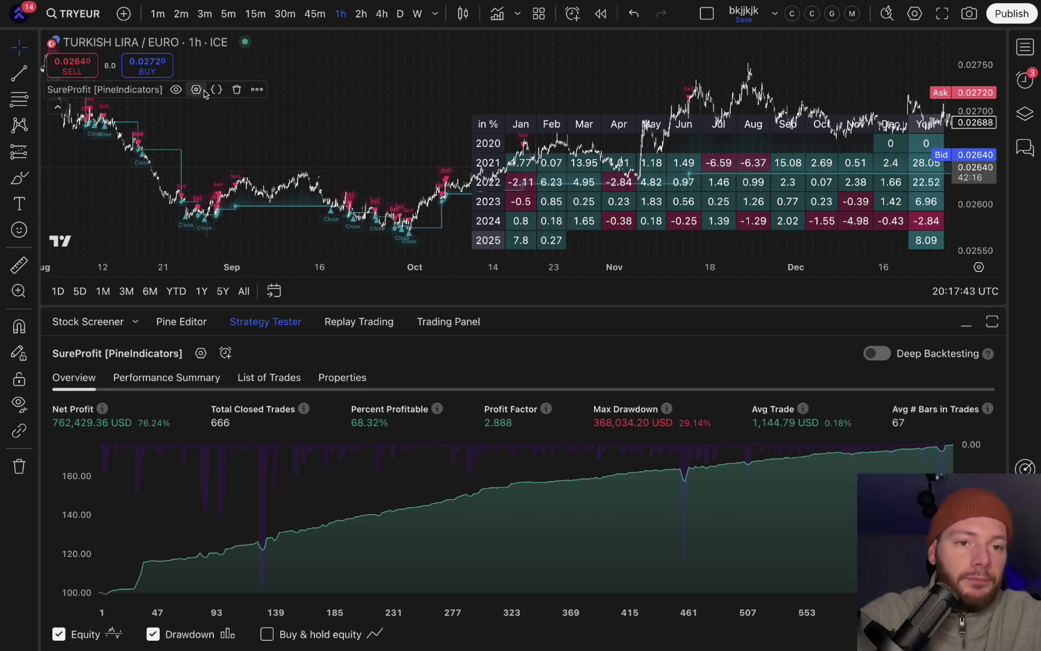
- Set the SureProfit strategy's initial capital to 10000 and its base currency to Default in the properties
click(199, 90)
click(431, 84)
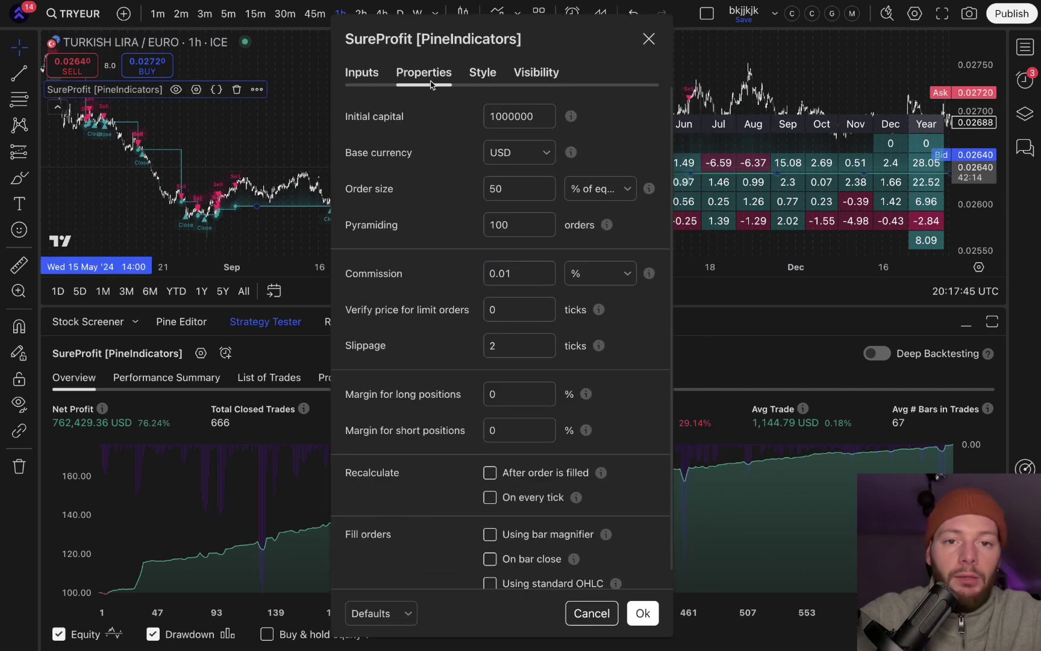
click(515, 117)
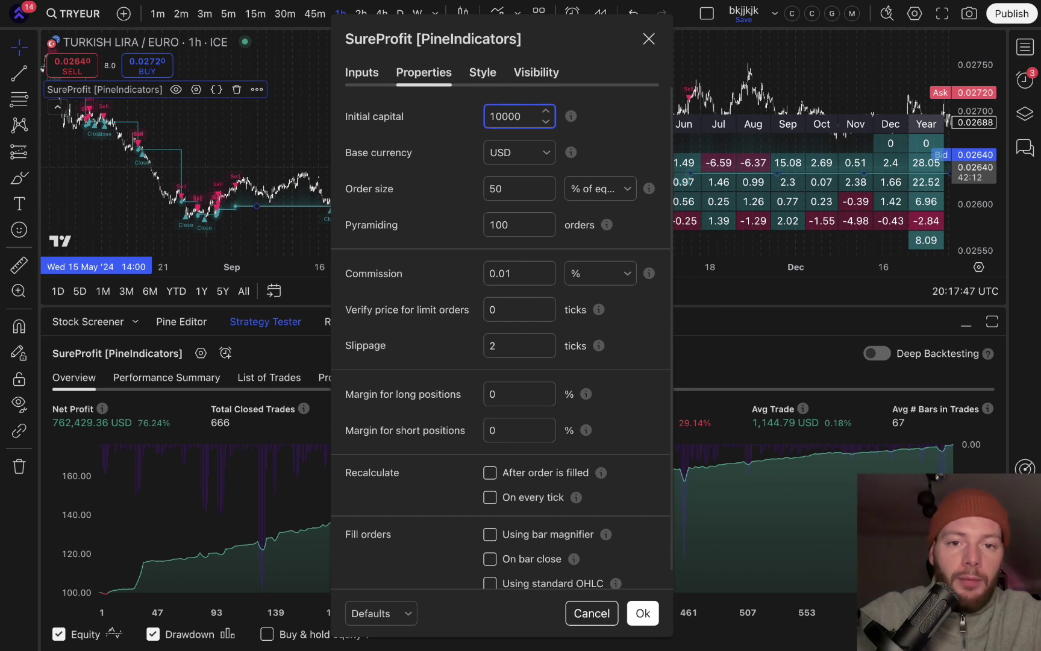
click(461, 140)
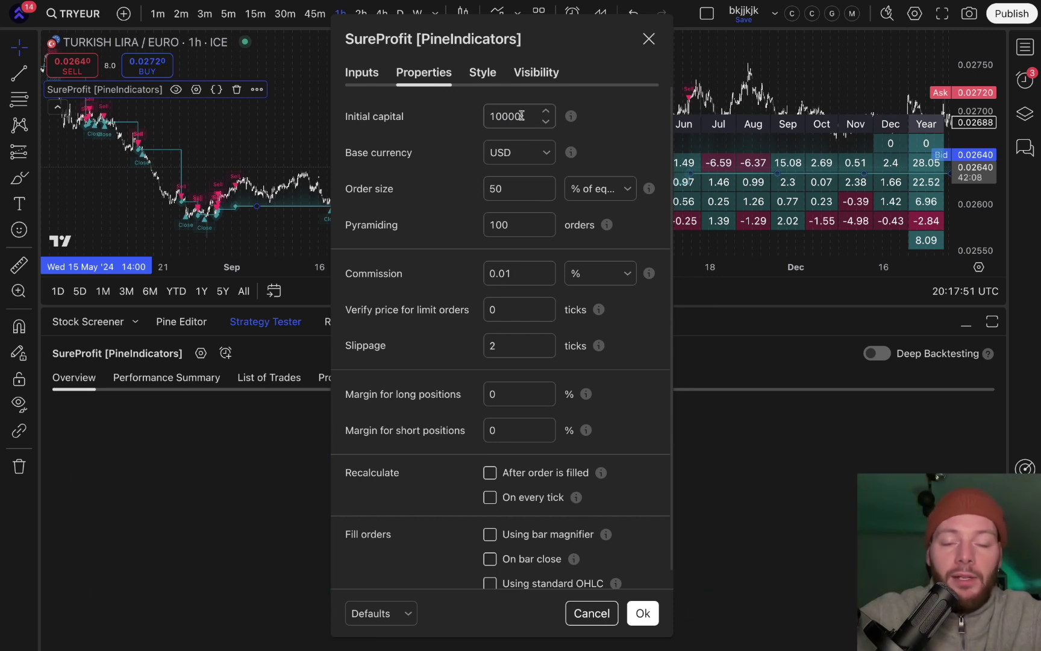
click(509, 157)
click(511, 144)
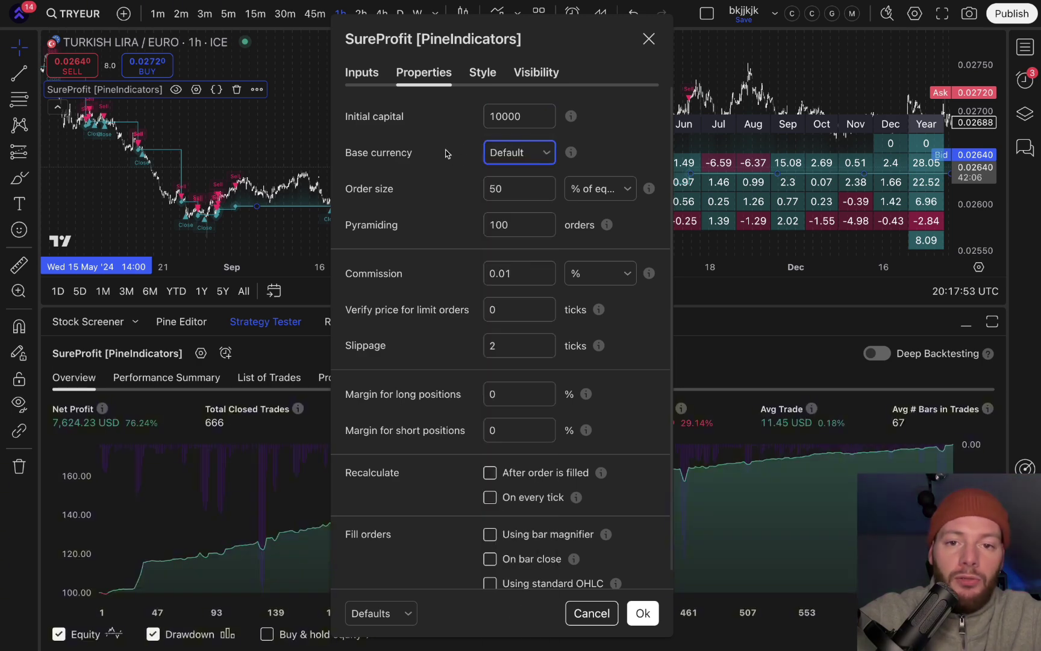
- Set the strategy's order size to 1 and its unit to Contracts
click(521, 189)
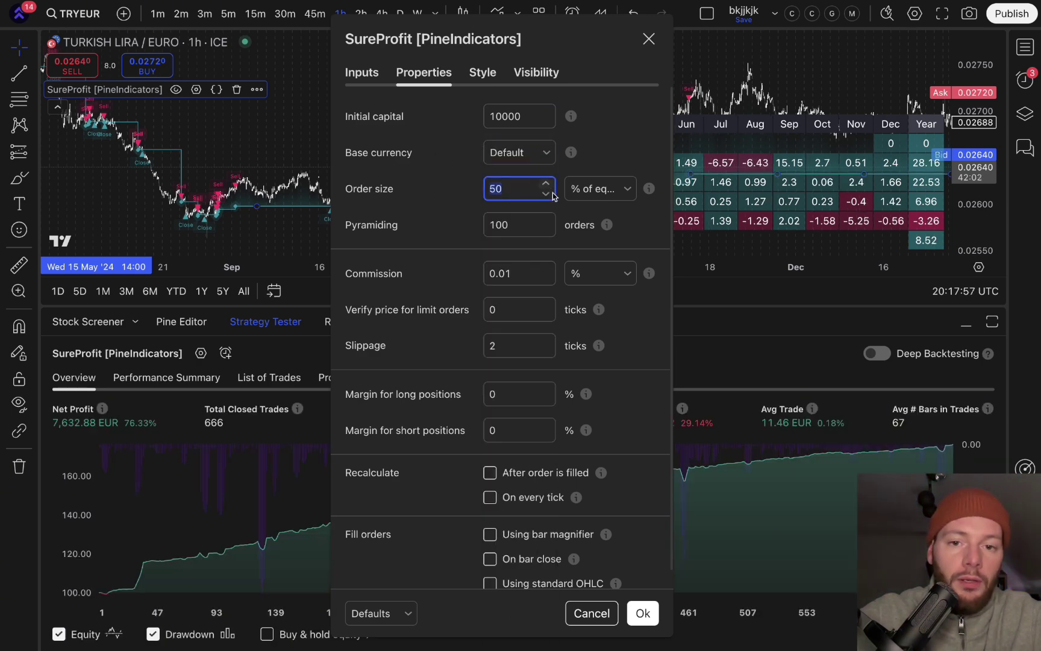
click(600, 189)
click(596, 218)
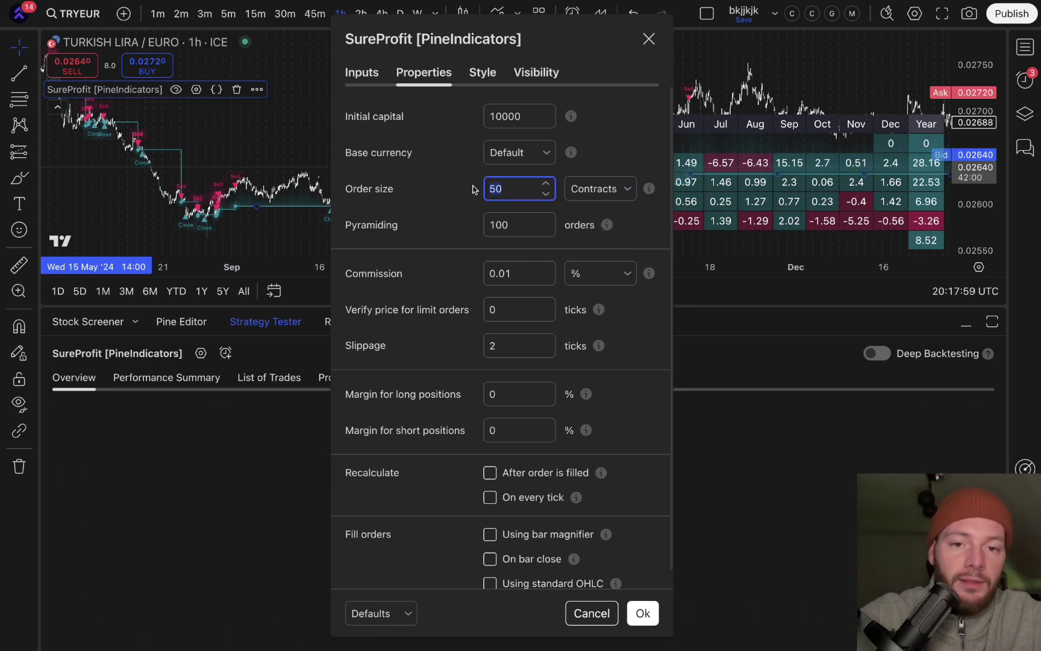
text(1)
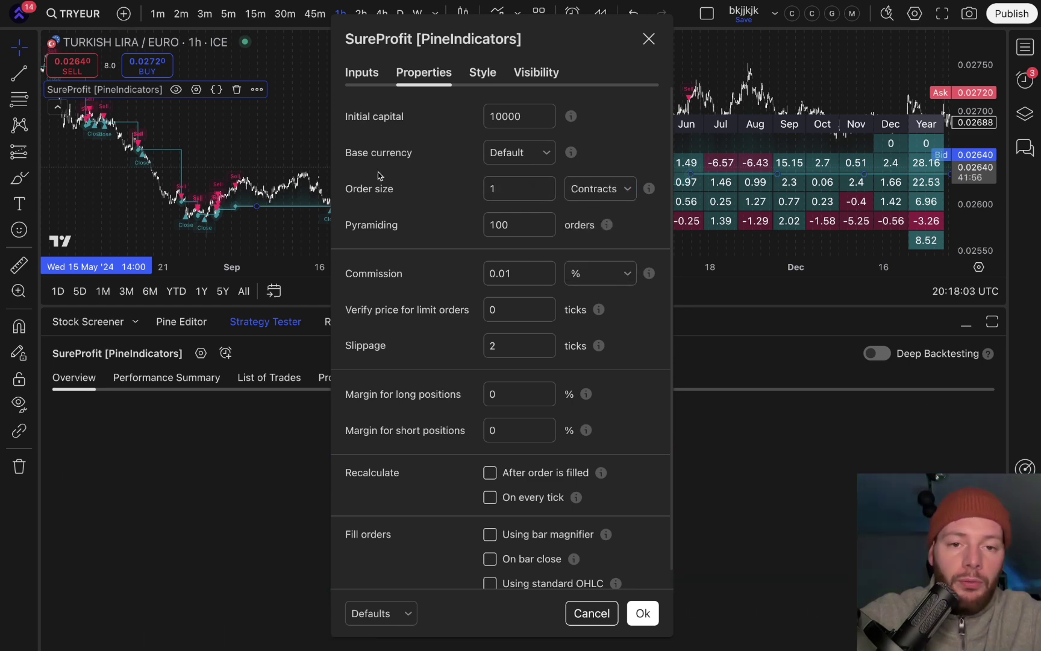
- Set the strategy's Pyramiding to 10 orders
double_click(522, 224)
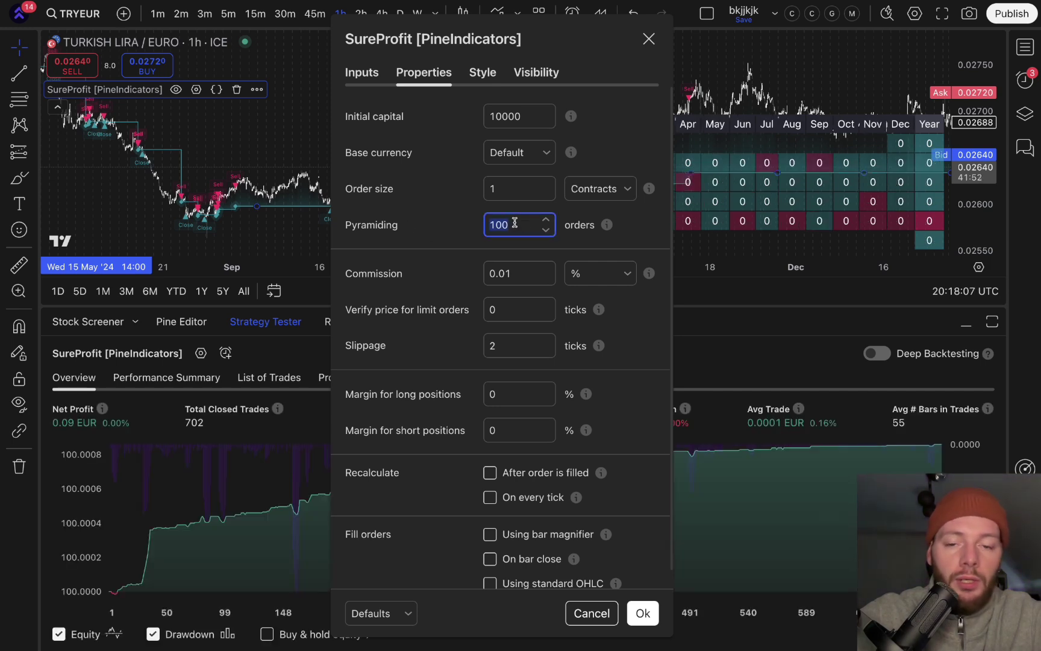
text(10)
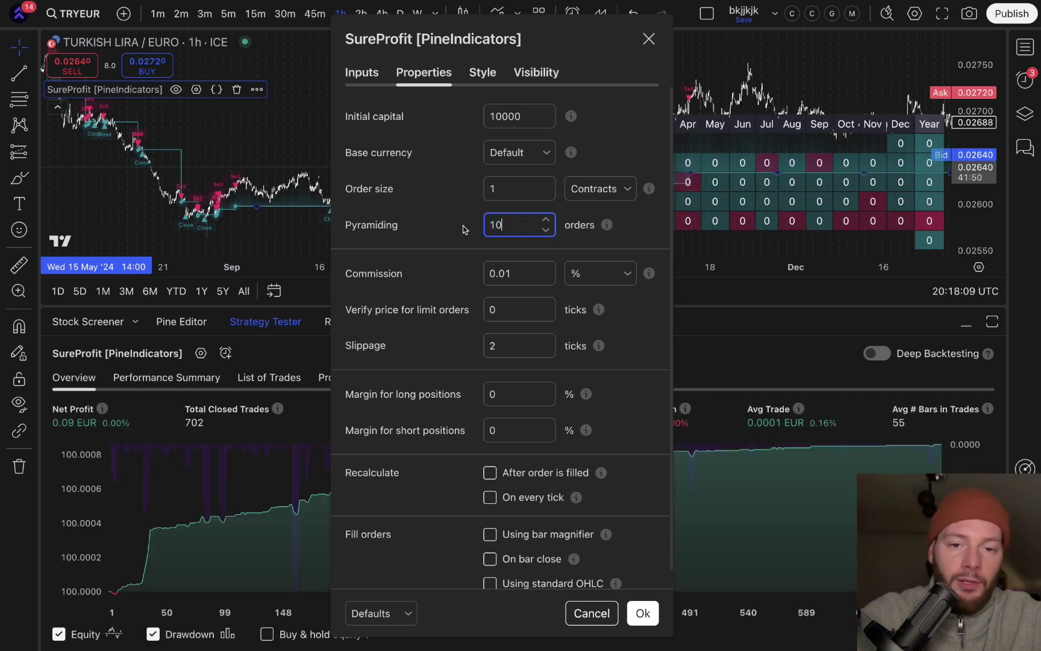
click(463, 229)
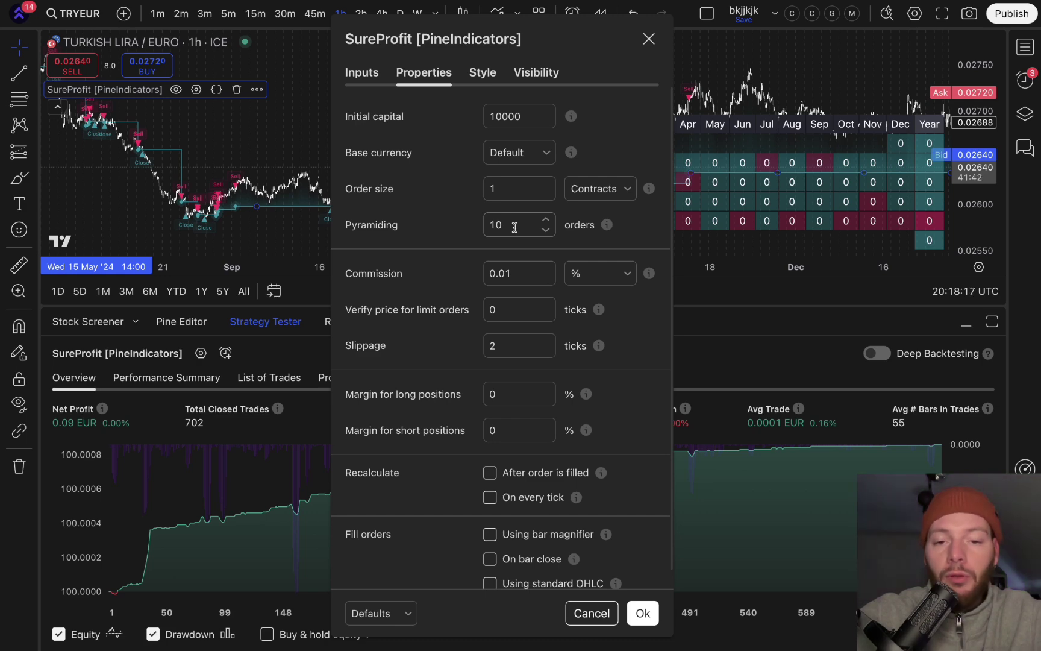
- Try a Pyramiding of 1 order in the strategy properties, and set it back to 10
click(515, 228)
key(BackSpace)
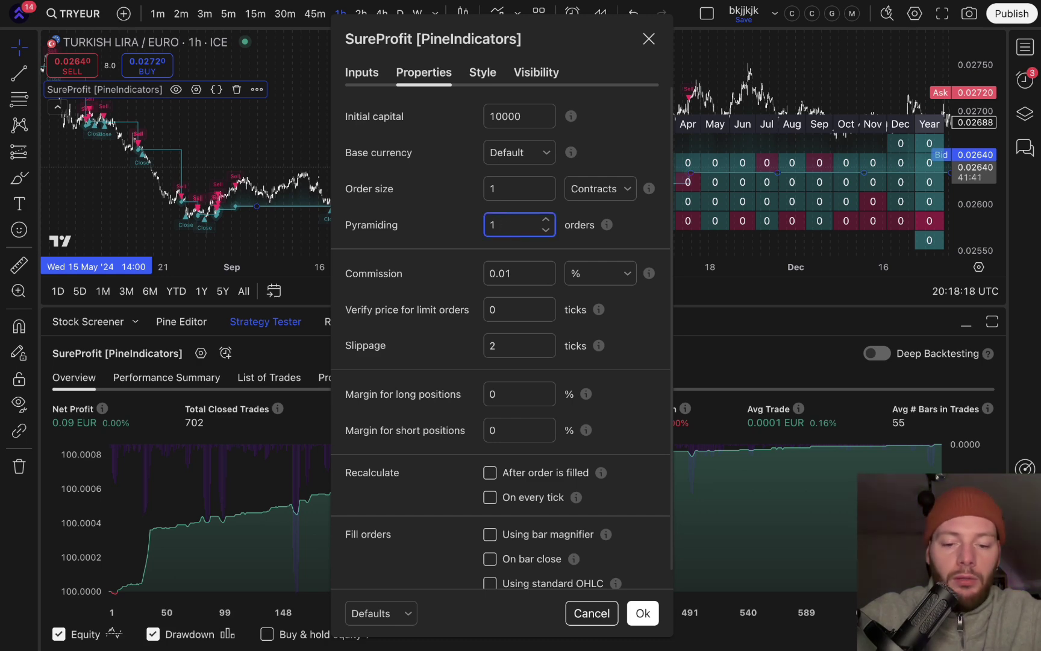
click(474, 227)
drag(507, 224, 456, 227)
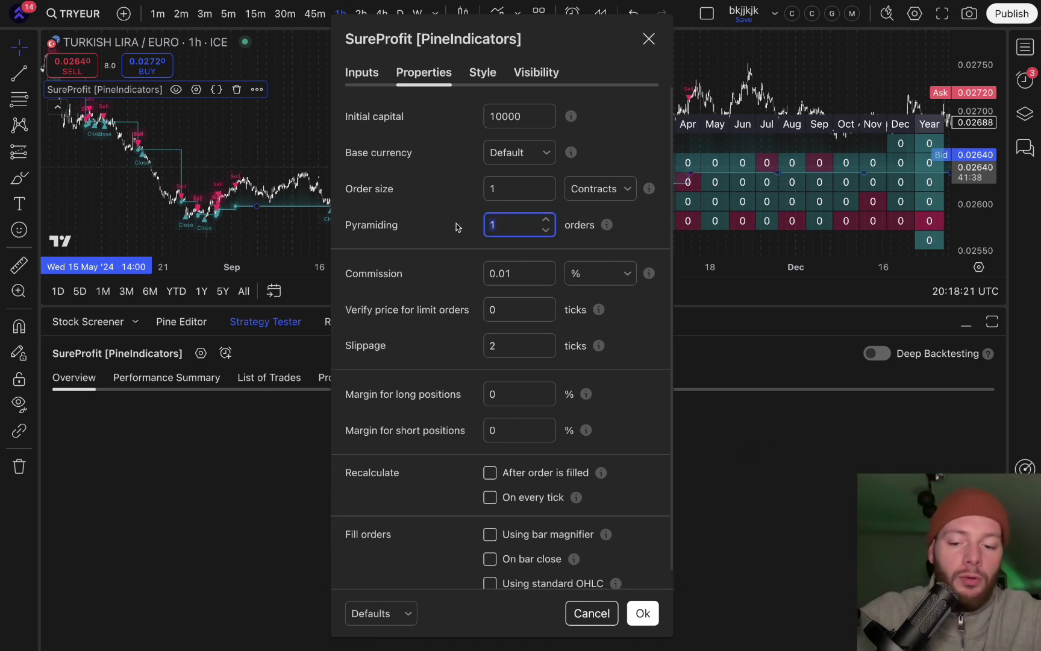
text(10)
click(415, 226)
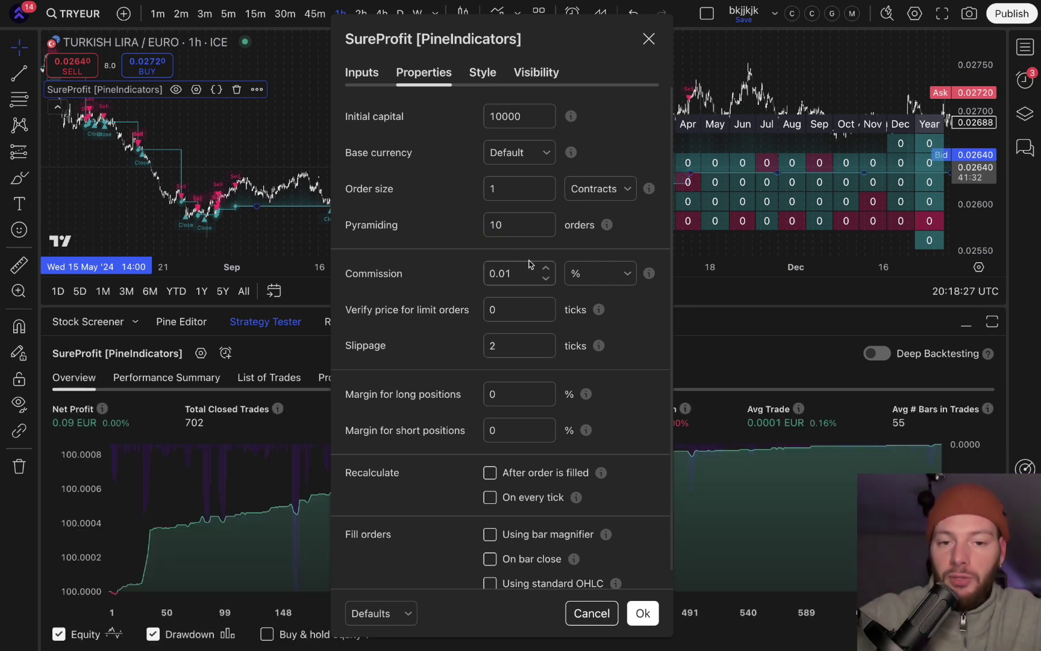
- Review the remaining commission, slippage, margin and order-fill properties, and close the strategy settings
scroll(489, 273, down, 1)
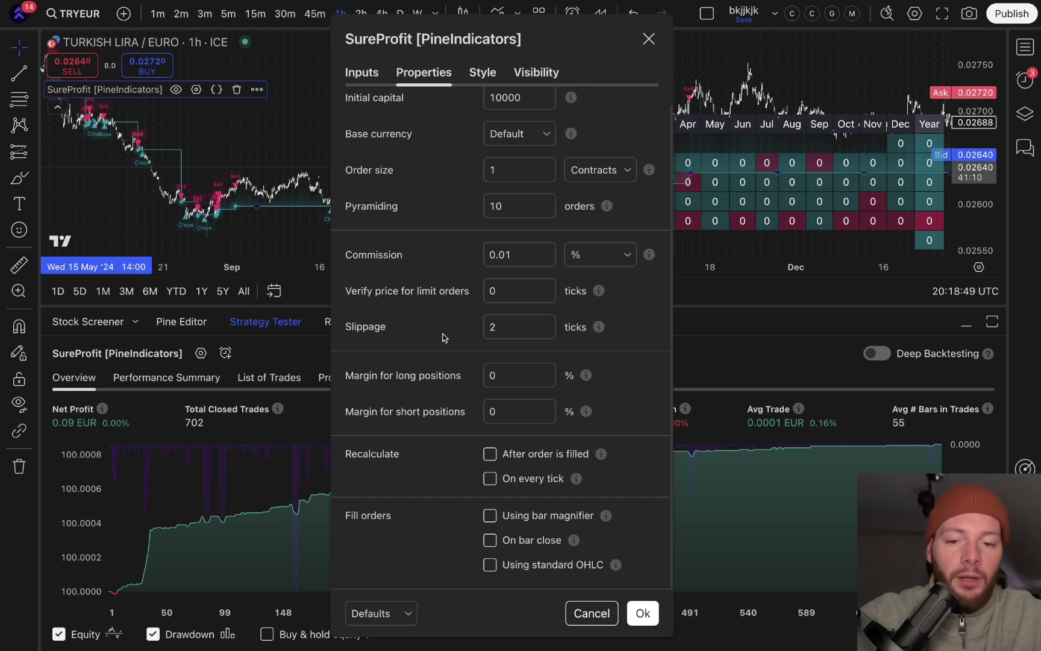
click(648, 39)
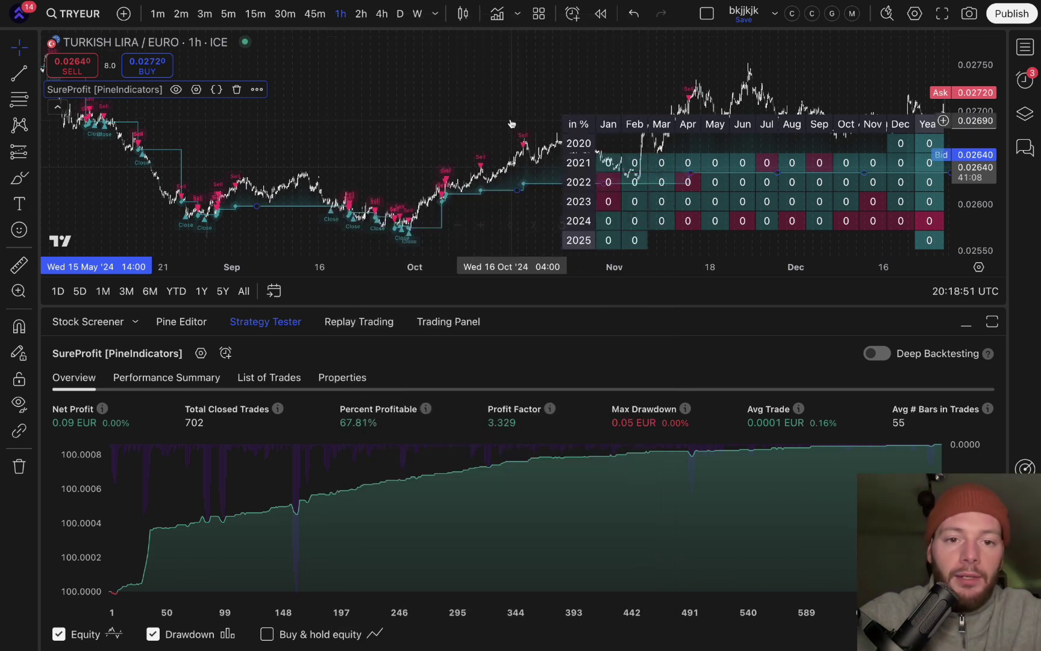
scroll(469, 121, left, 5)
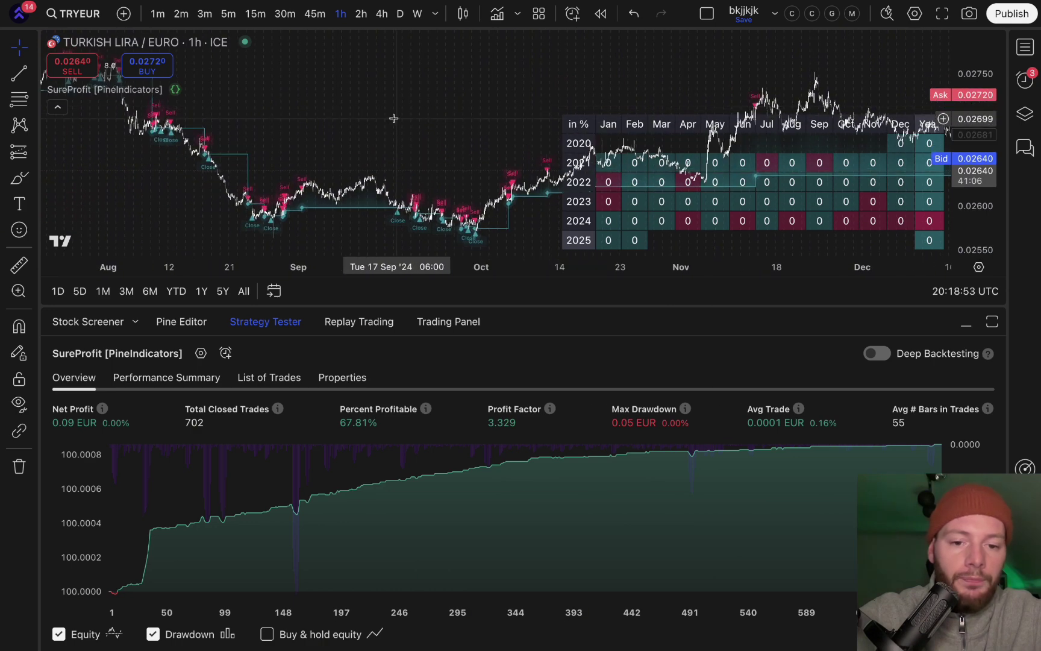
- Switch the chart's symbol from TRYEUR to the NASDAQ 100 Index (NDX)
click(83, 17)
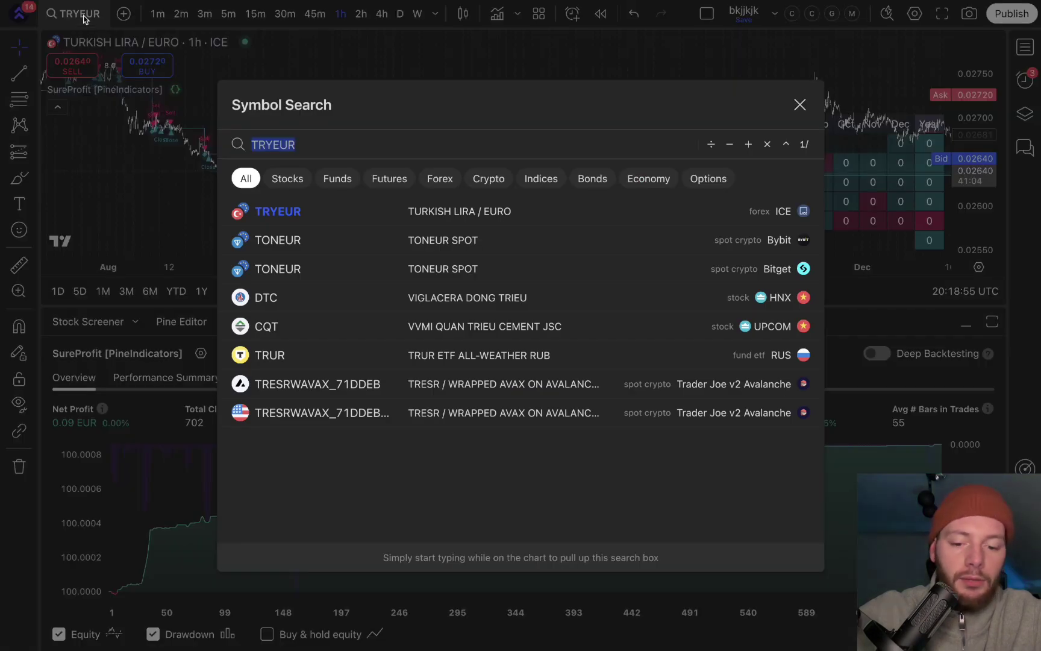
text(NDX)
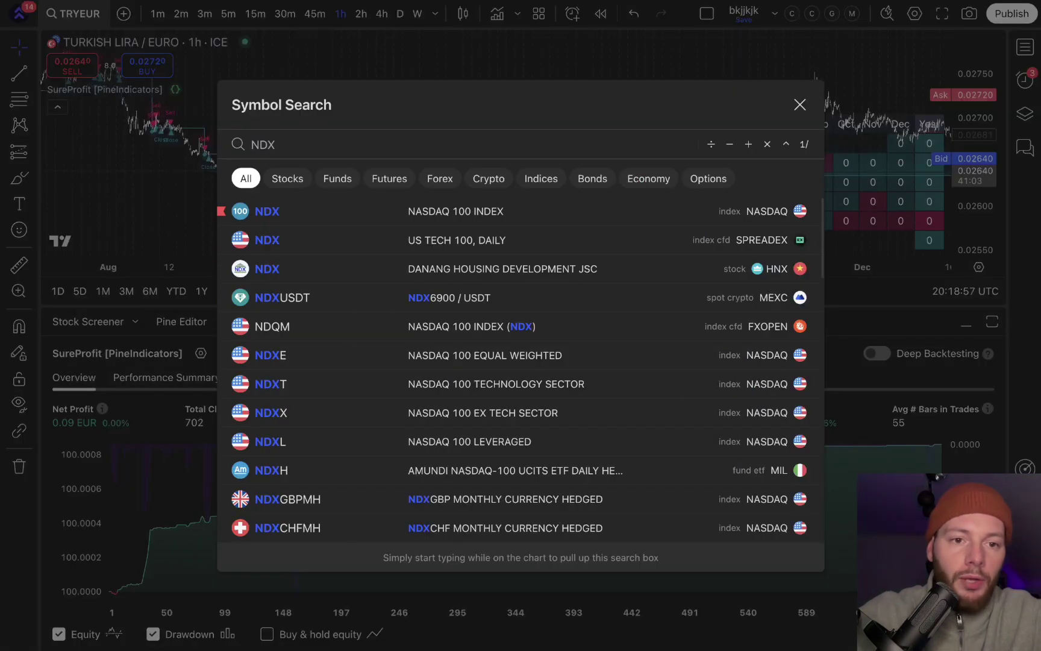
click(355, 217)
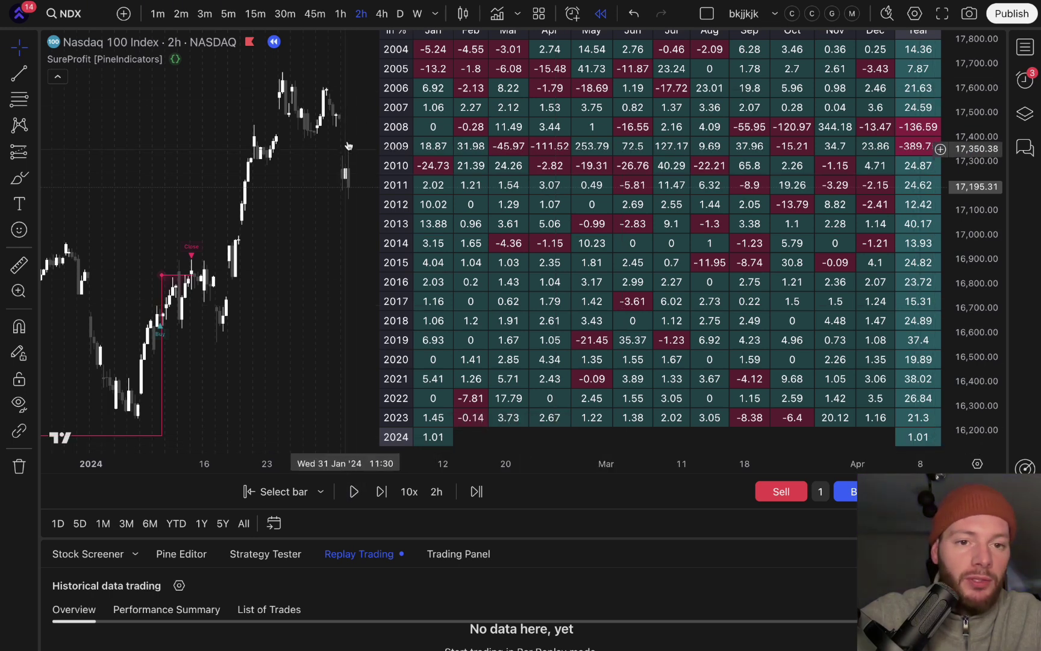
- Start playing the bar replay on the 2-hour Nasdaq 100 chart
click(354, 491)
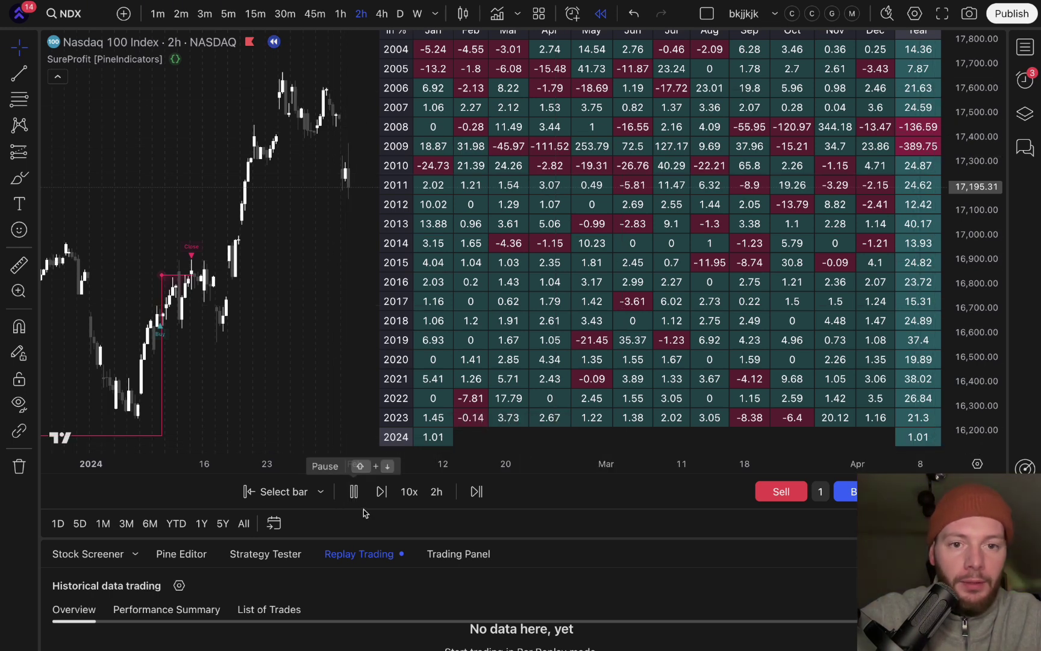